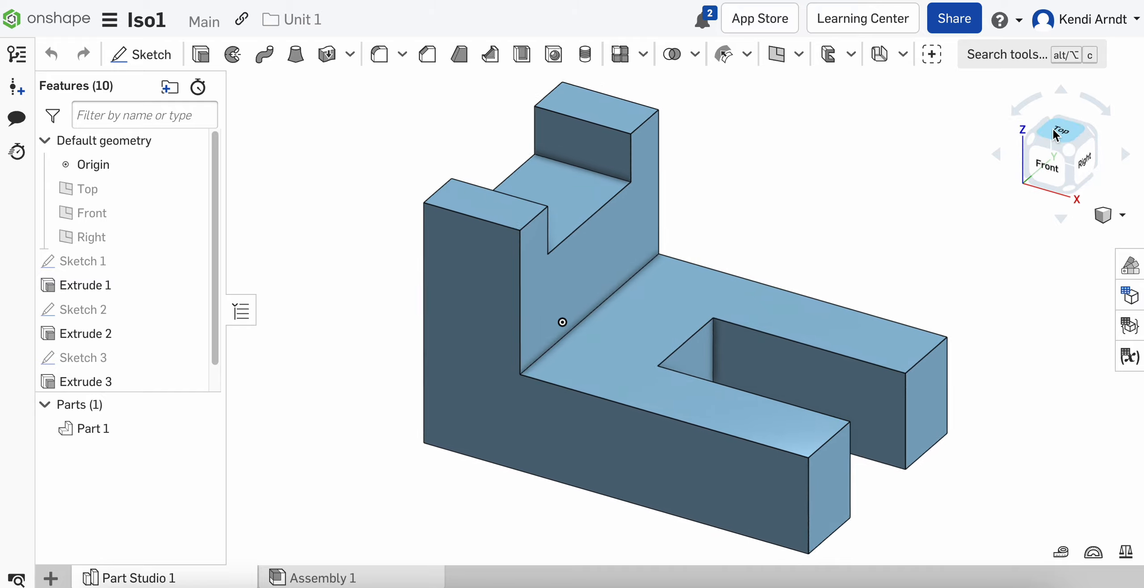
pyautogui.click(1045, 138)
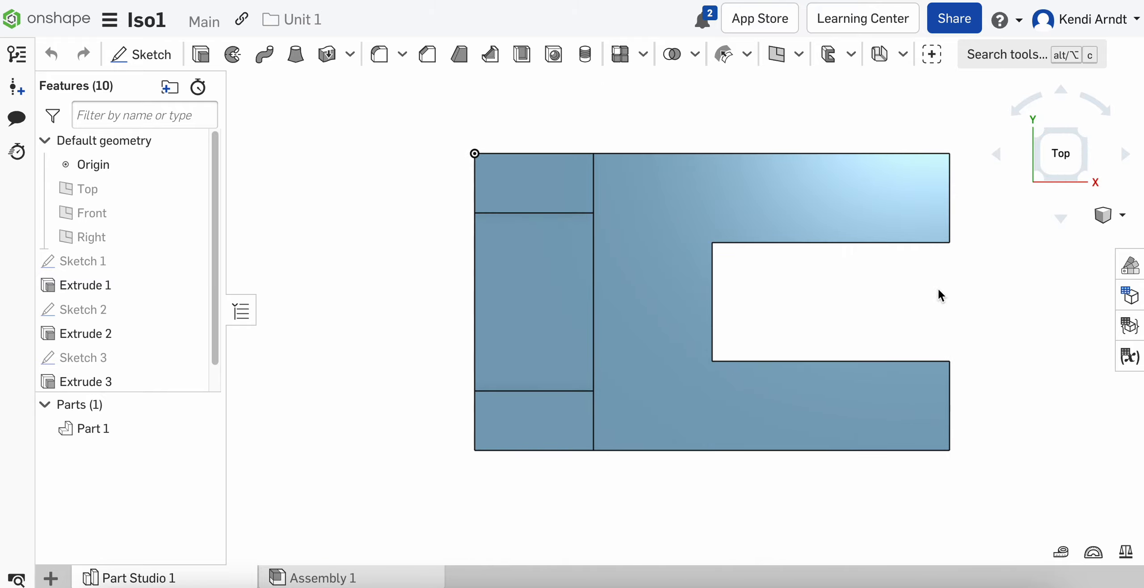
pyautogui.click(1081, 180)
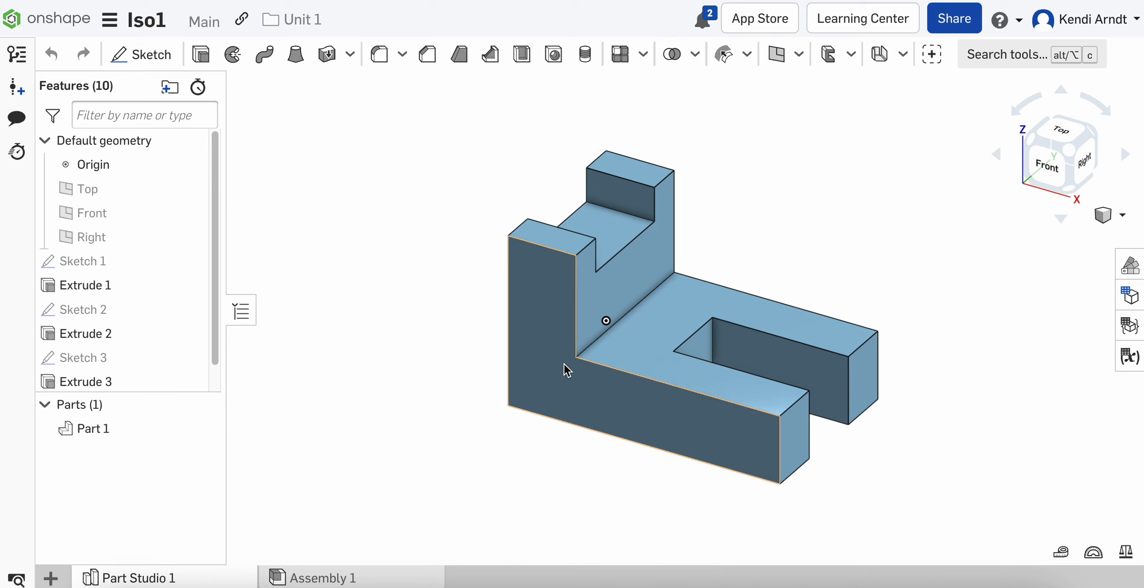
pyautogui.moveTo(888, 343); pyautogui.dragTo(770, 328, button='middle')
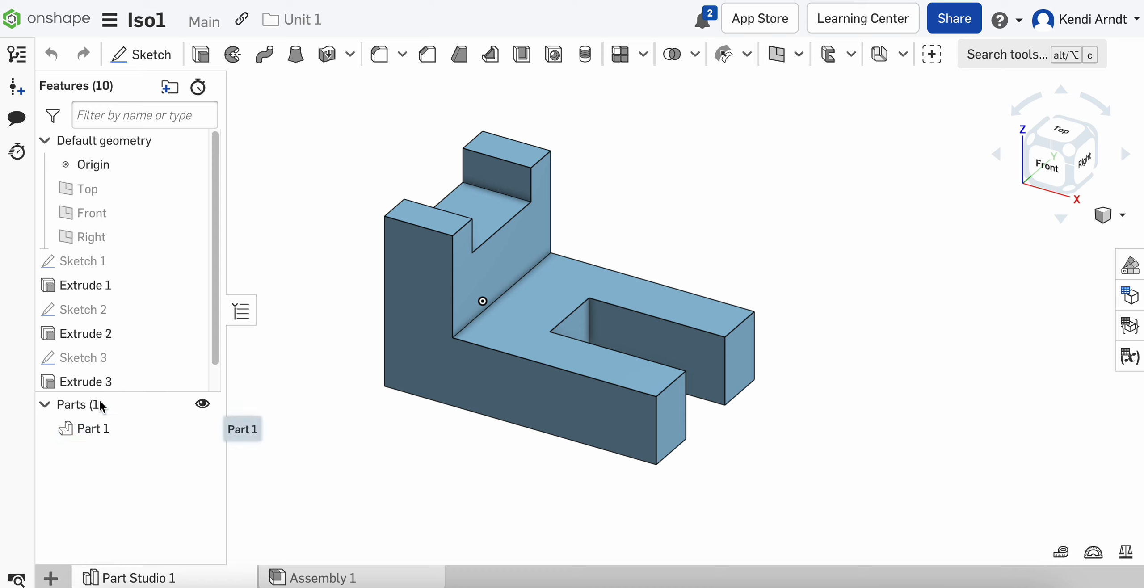
# Step: Create a drawing of Part 1 from the ANSI_A_INCH.dwt template with the four views option
pyautogui.rightClick(93, 427)
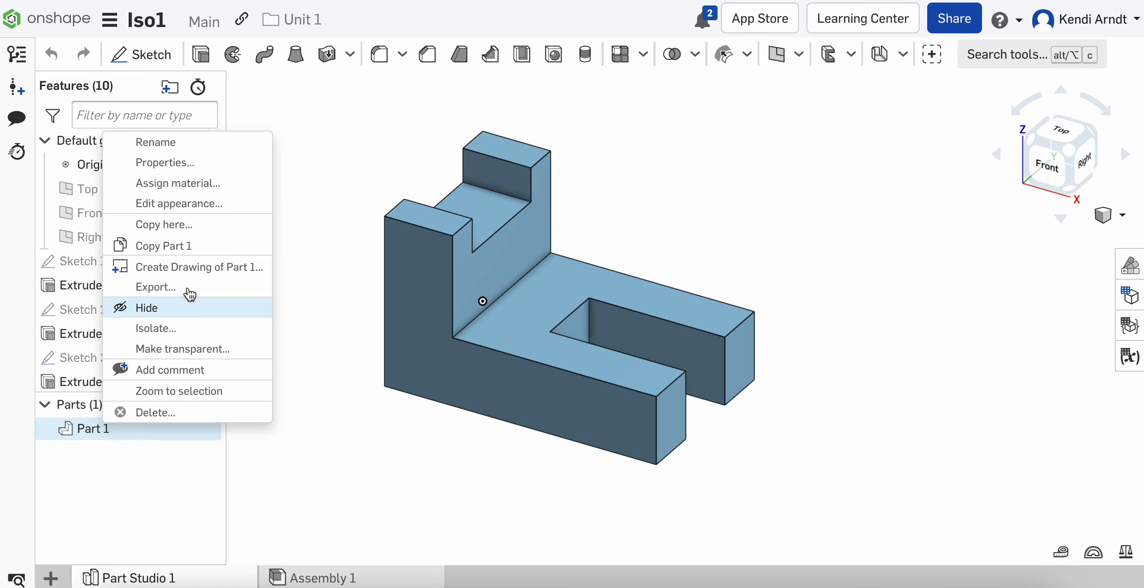
pyautogui.click(205, 268)
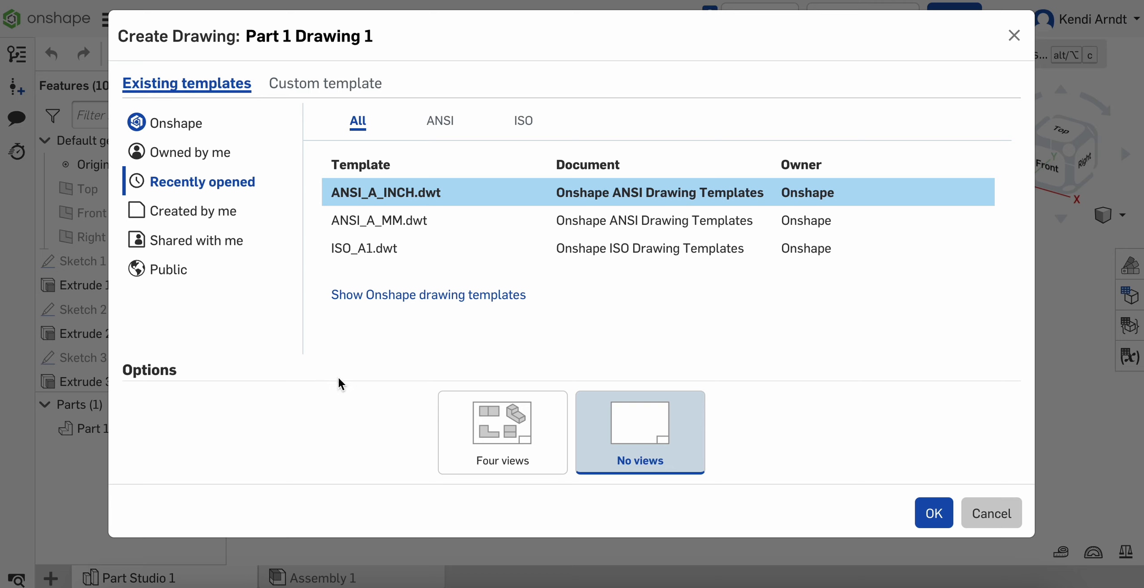
pyautogui.click(510, 440)
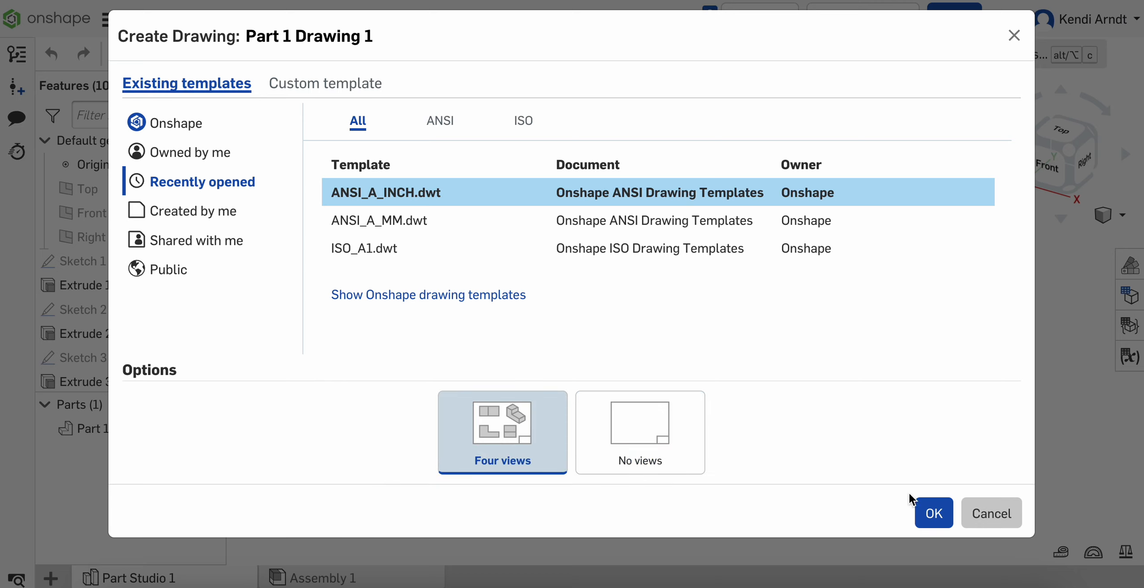
pyautogui.click(932, 512)
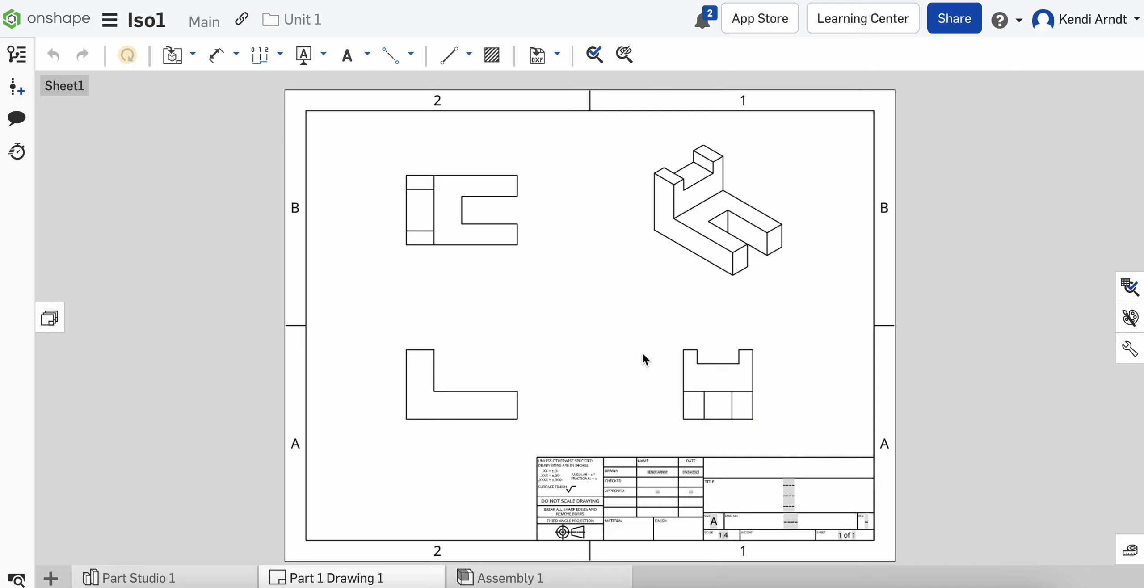
# Step: Show the isometric view on the sheet as a shaded view
pyautogui.rightClick(663, 247)
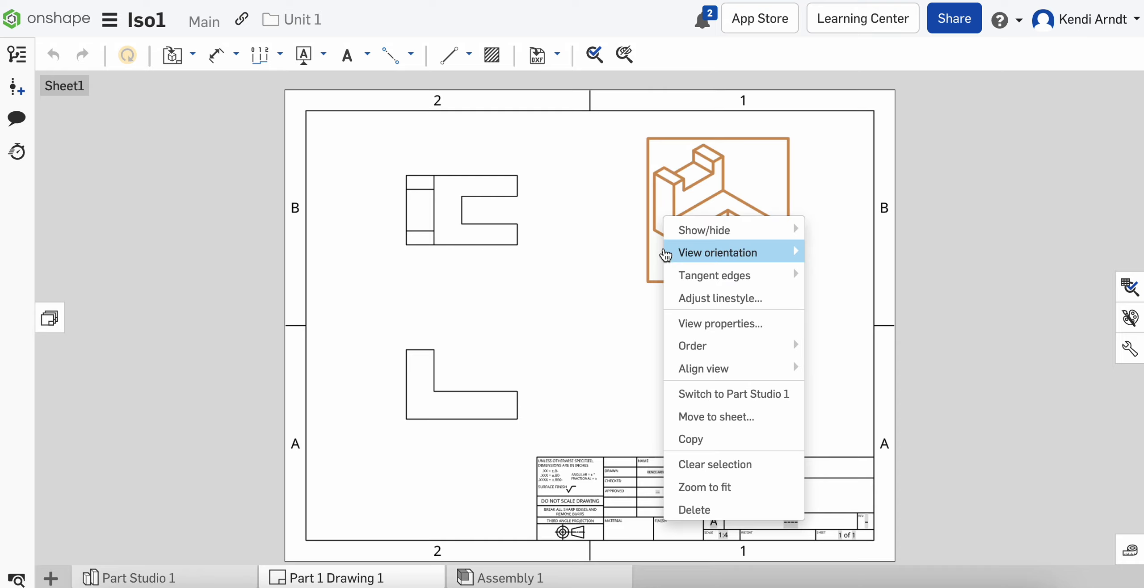
pyautogui.moveTo(706, 233)
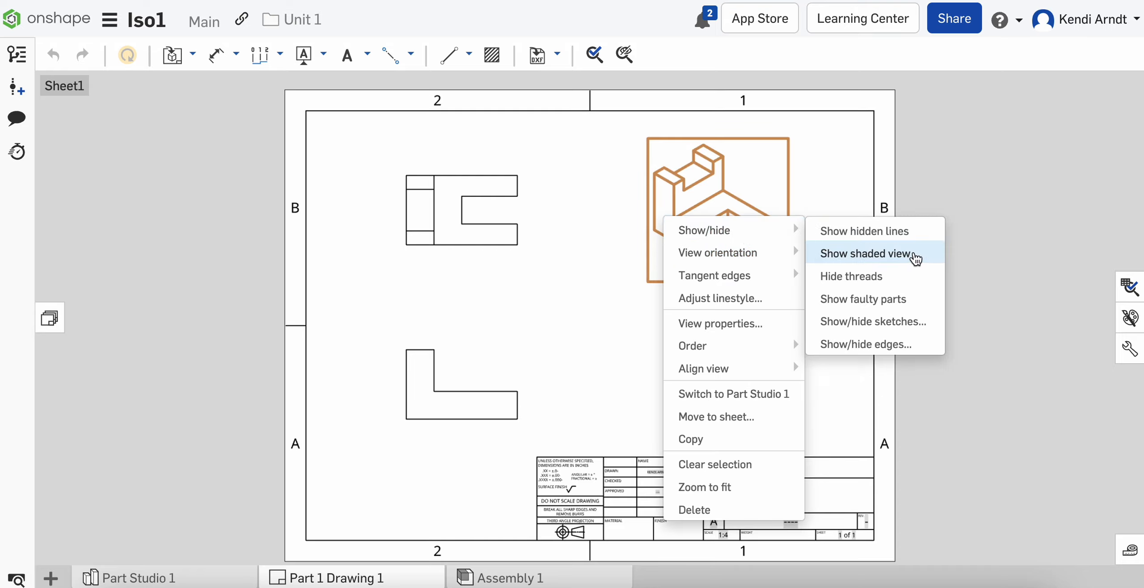
pyautogui.click(915, 253)
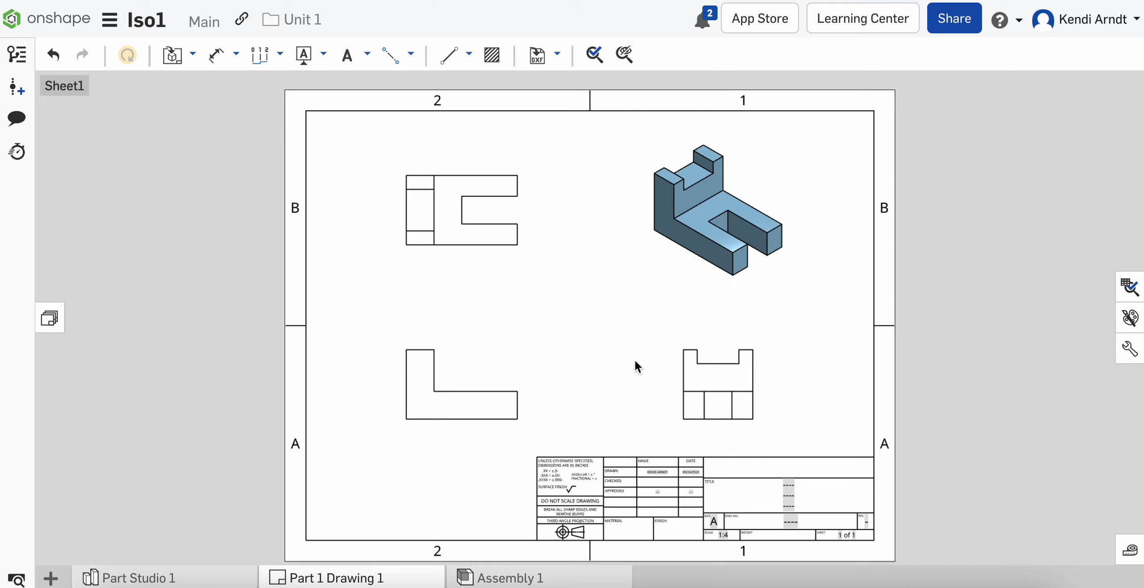
# Step: Show the hidden lines in the L-shaped front view
pyautogui.scroll(1, 634, 359)
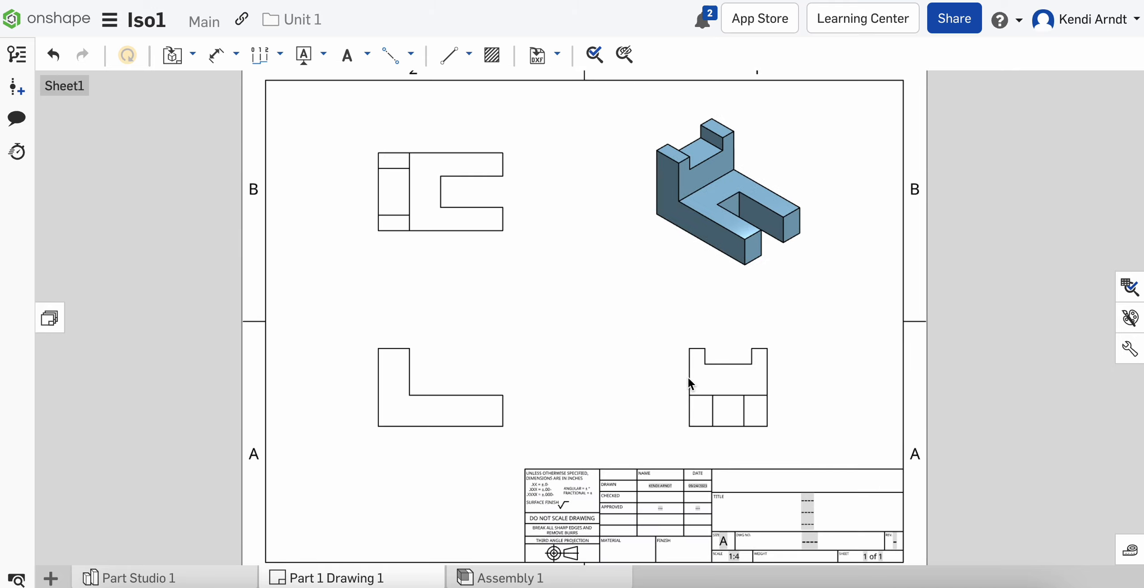
pyautogui.rightClick(417, 411)
pyautogui.moveTo(550, 111)
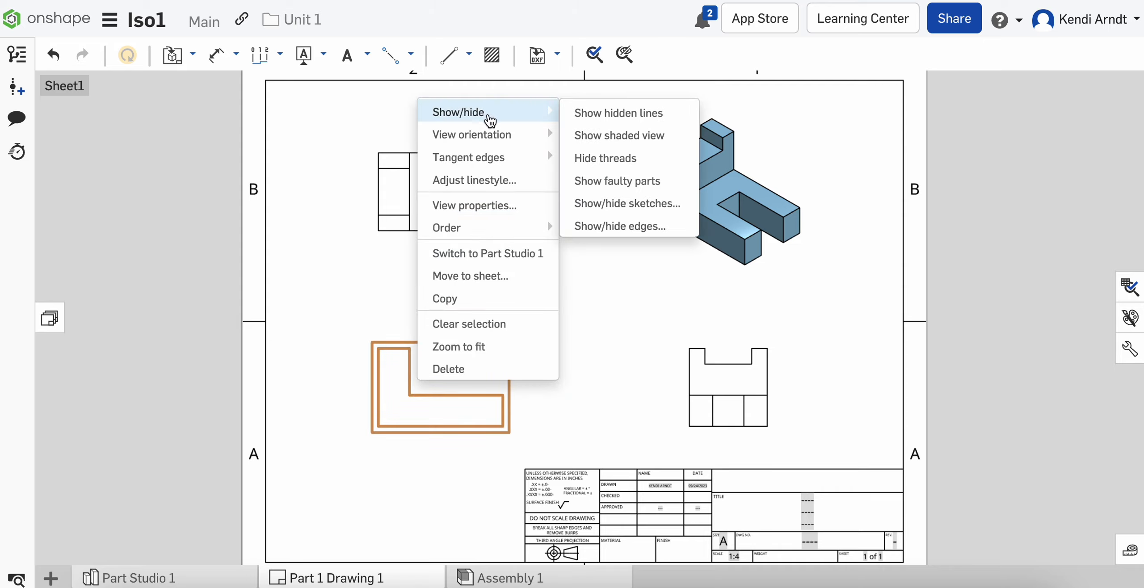
pyautogui.click(609, 113)
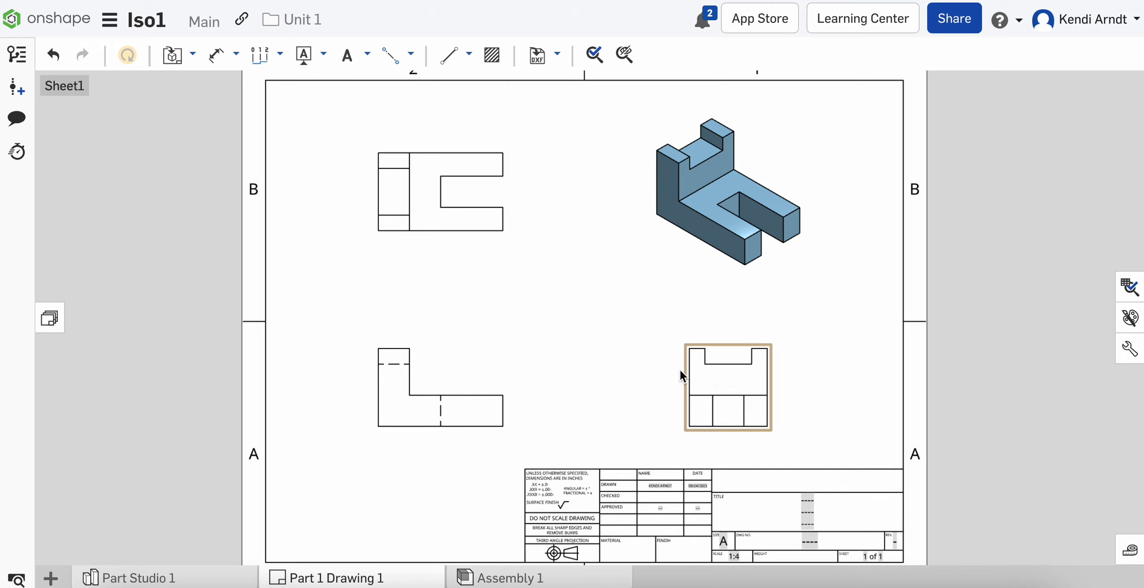
pyautogui.click(409, 183)
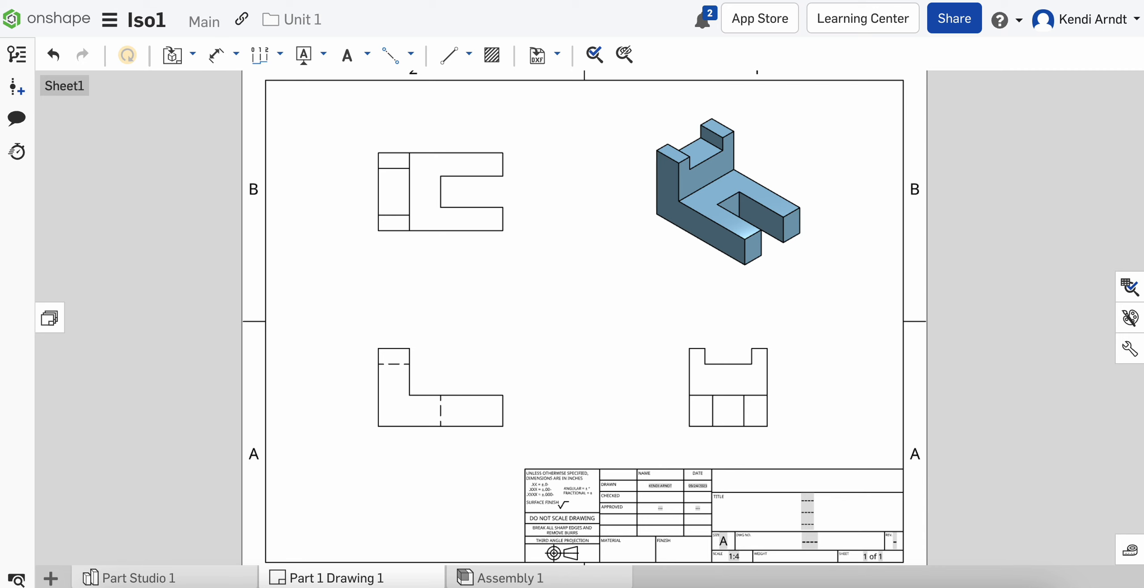
pyautogui.click(170, 1)
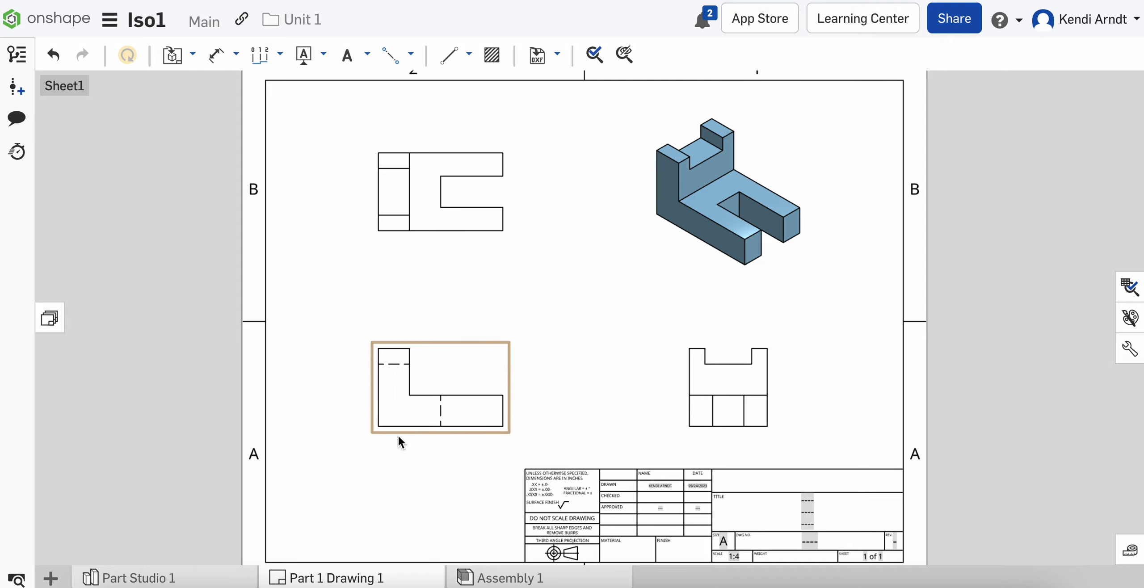
# Step: Dimension the overall width of the front view between its two outer vertical edges, placing the dimension above the view
pyautogui.scroll(2, 398, 434)
pyautogui.scroll(1, 527, 404)
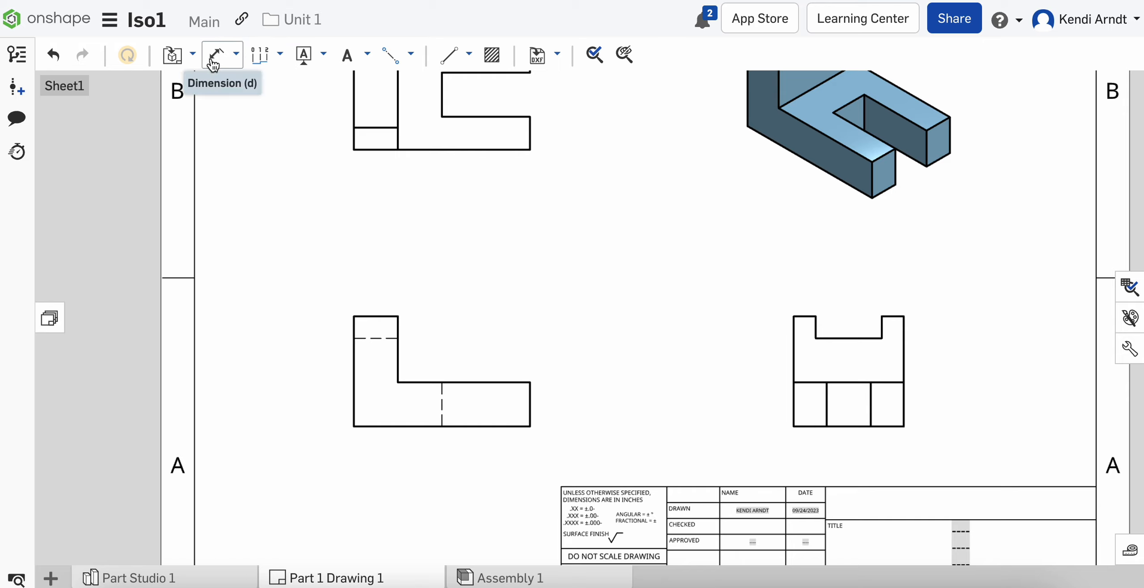
pyautogui.press('d')
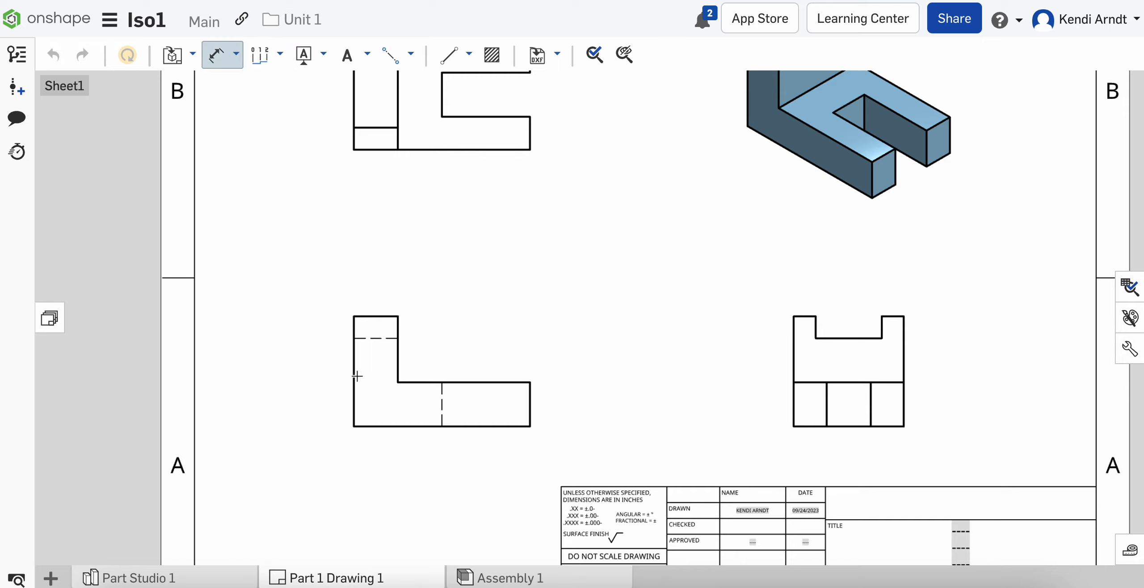
pyautogui.click(530, 403)
pyautogui.press('Escape')
pyautogui.press('d')
pyautogui.click(354, 377)
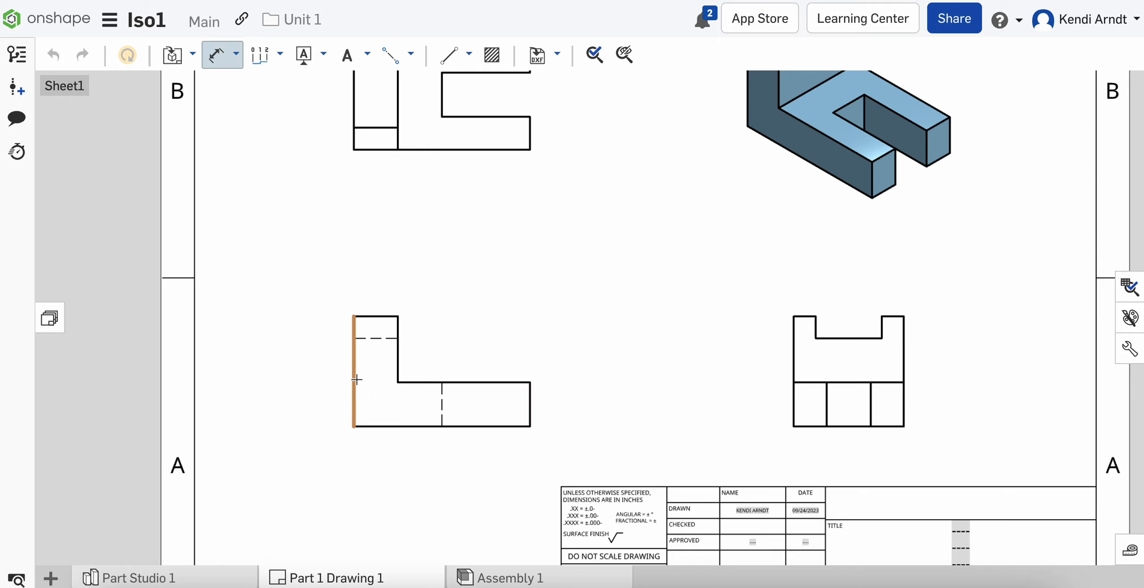
pyautogui.click(530, 403)
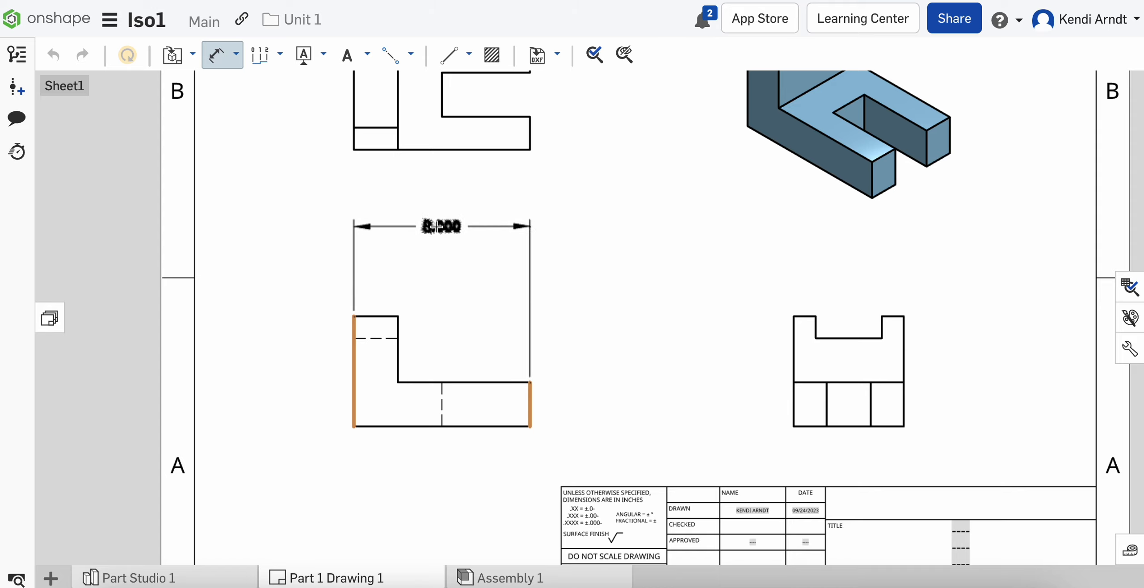
pyautogui.click(436, 227)
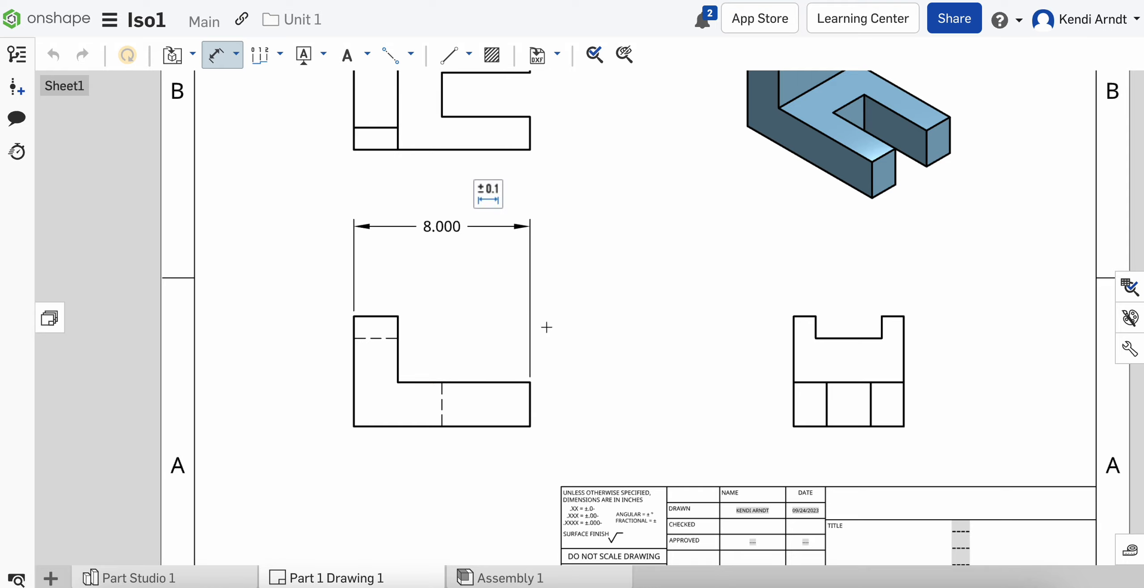
# Step: Dimension the front view from the upright's inner edge to the base's far end, placing it between the overall width dimension and the view
pyautogui.click(529, 402)
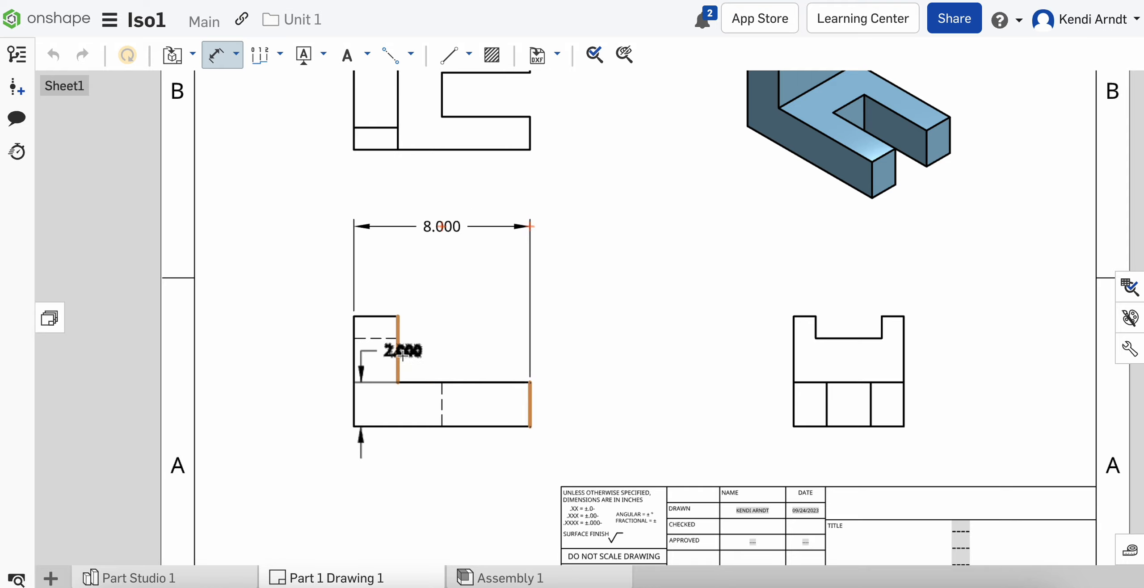
pyautogui.click(399, 355)
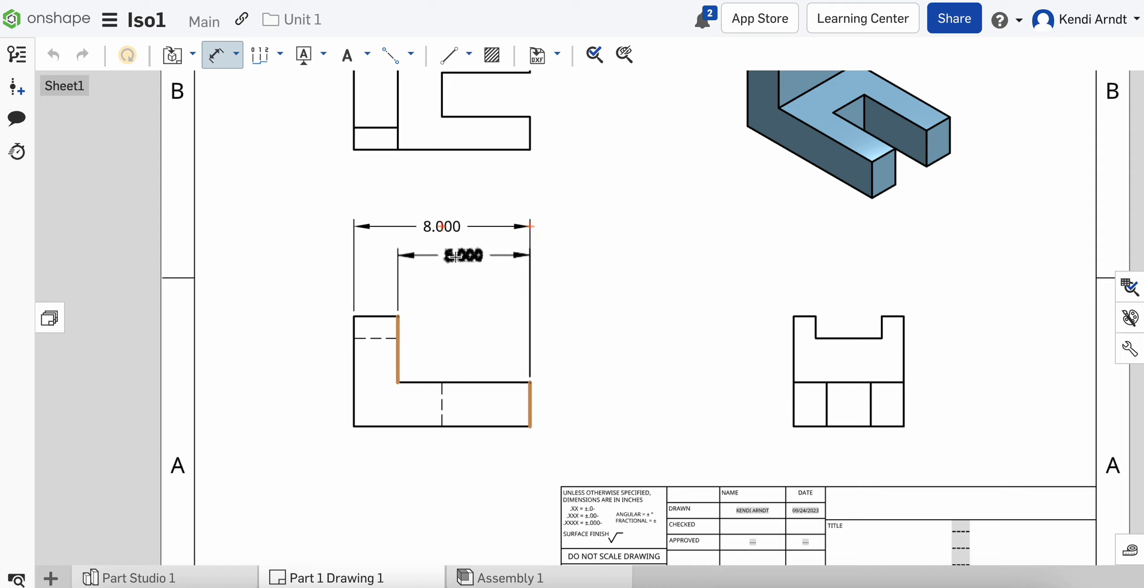
pyautogui.click(459, 263)
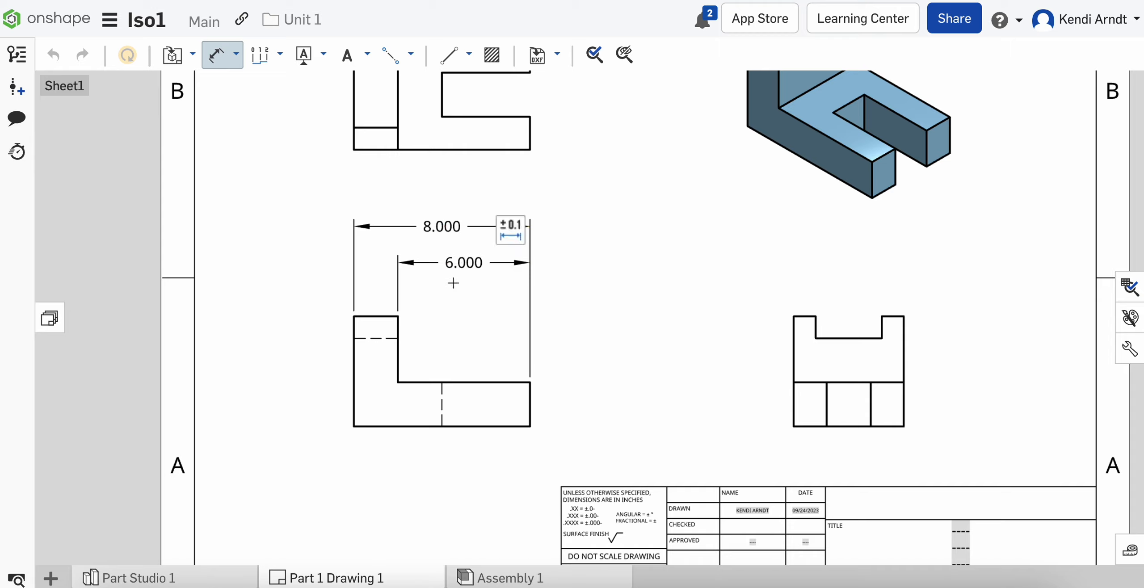
pyautogui.press('Escape')
# Step: Try placing the shorter horizontal dimension above the overall width dimension, and return it to its place beneath
pyautogui.click(461, 268)
pyautogui.moveTo(461, 268); pyautogui.dragTo(462, 196)
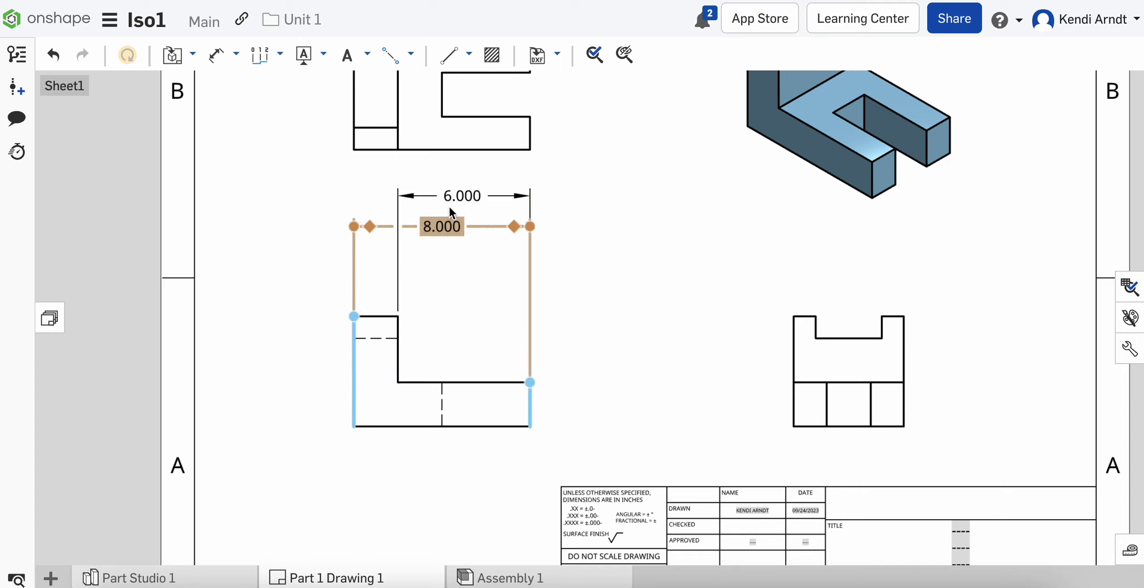
pyautogui.moveTo(456, 196); pyautogui.dragTo(465, 264)
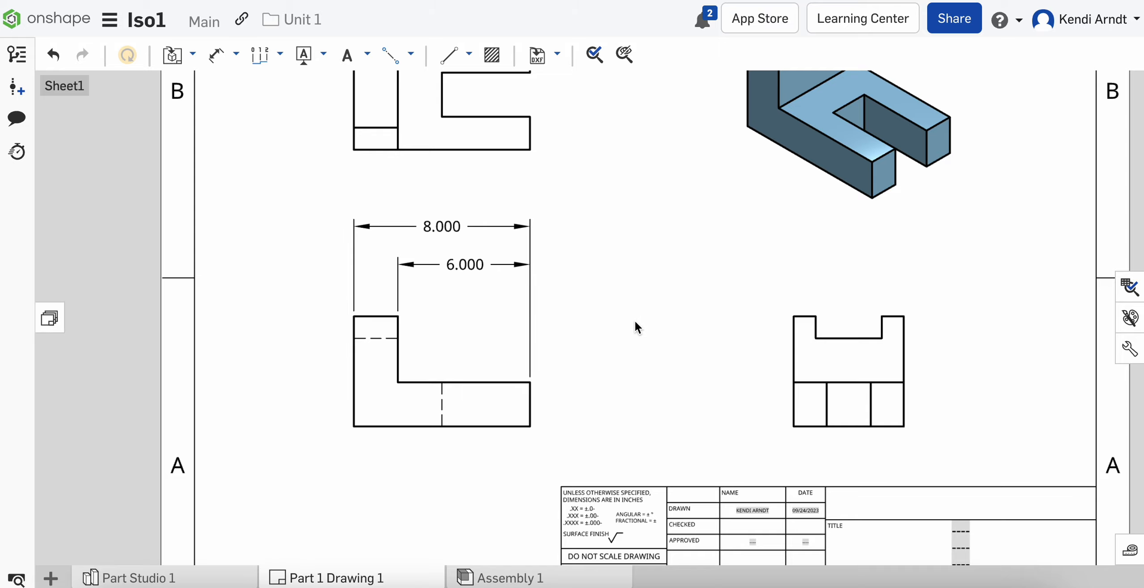
pyautogui.scroll(-2, 635, 320)
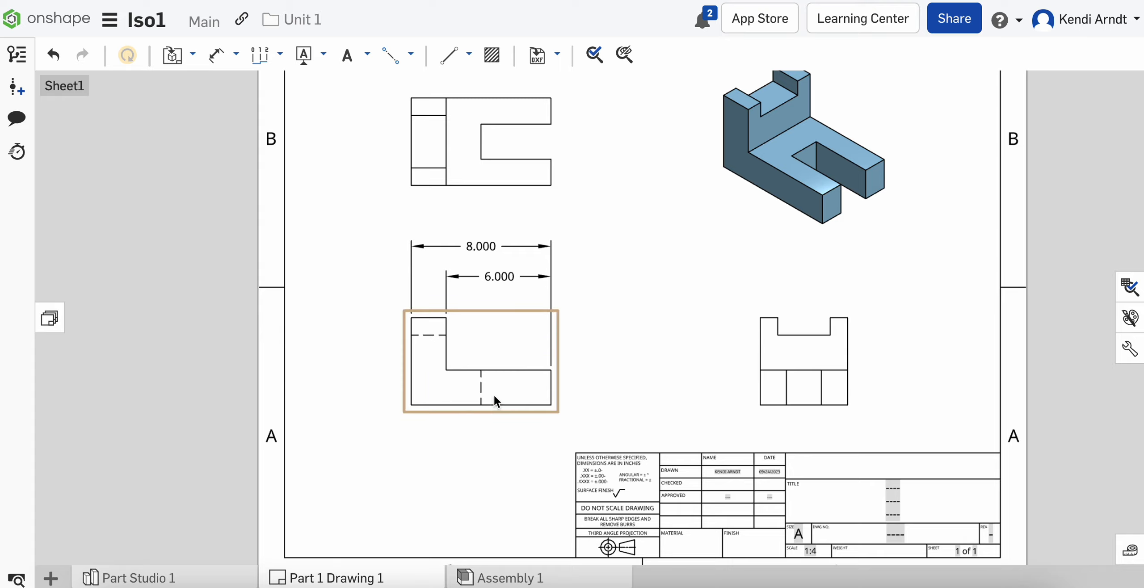
pyautogui.click(441, 249)
pyautogui.click(459, 277)
pyautogui.scroll(-1, 459, 278)
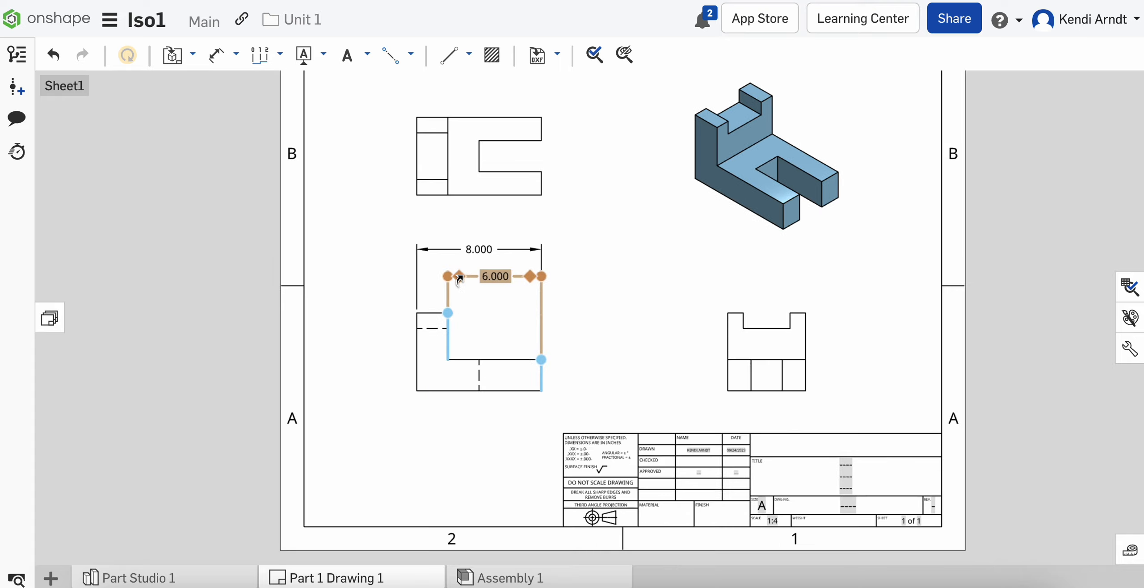
pyautogui.press('Escape')
pyautogui.press('d')
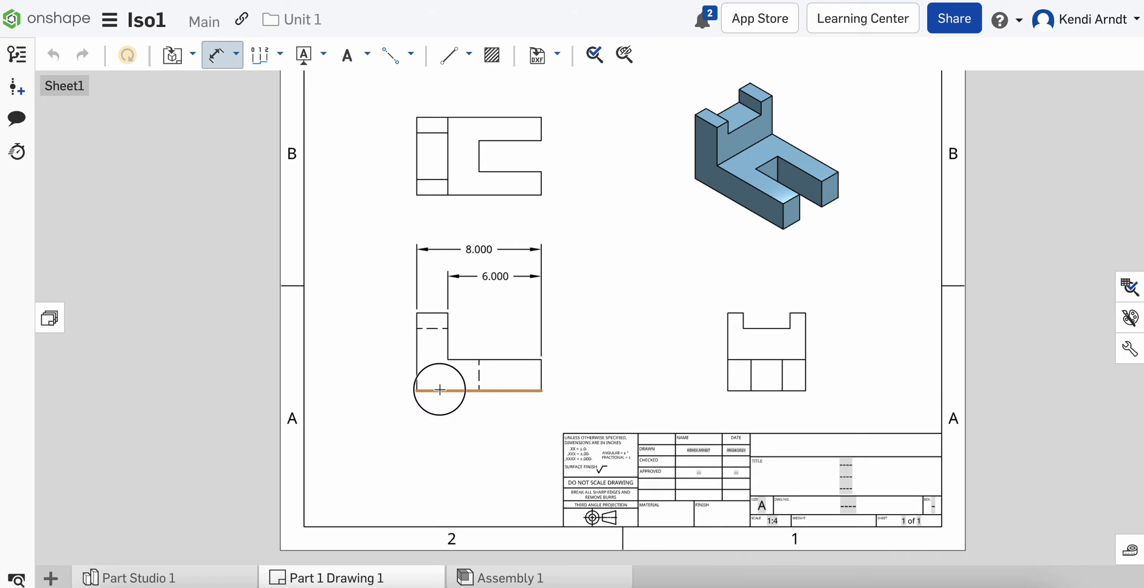
pyautogui.click(436, 313)
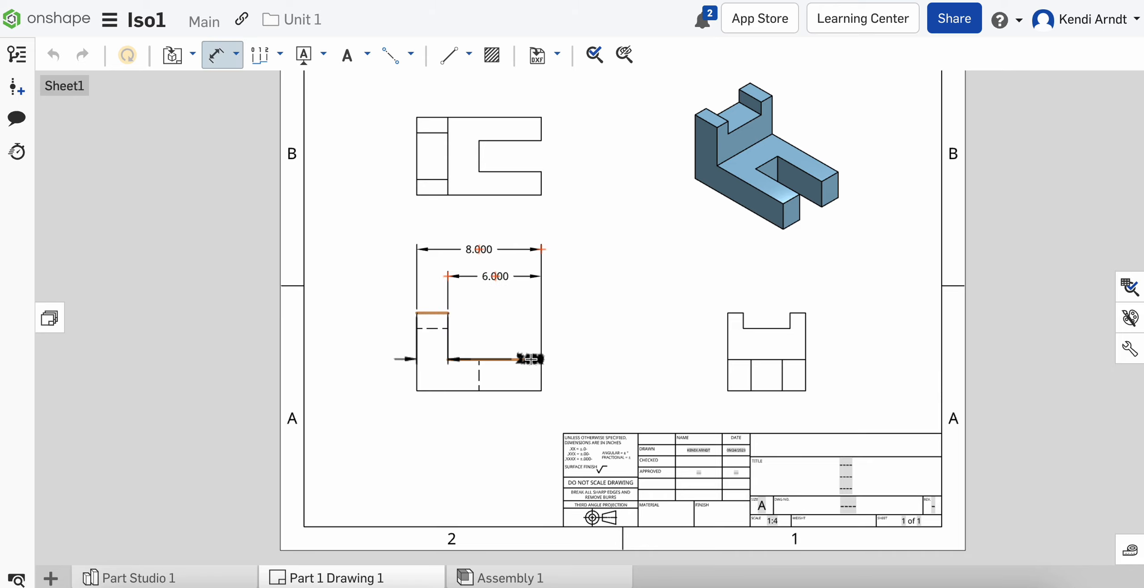
pyautogui.press('Escape')
pyautogui.press('d')
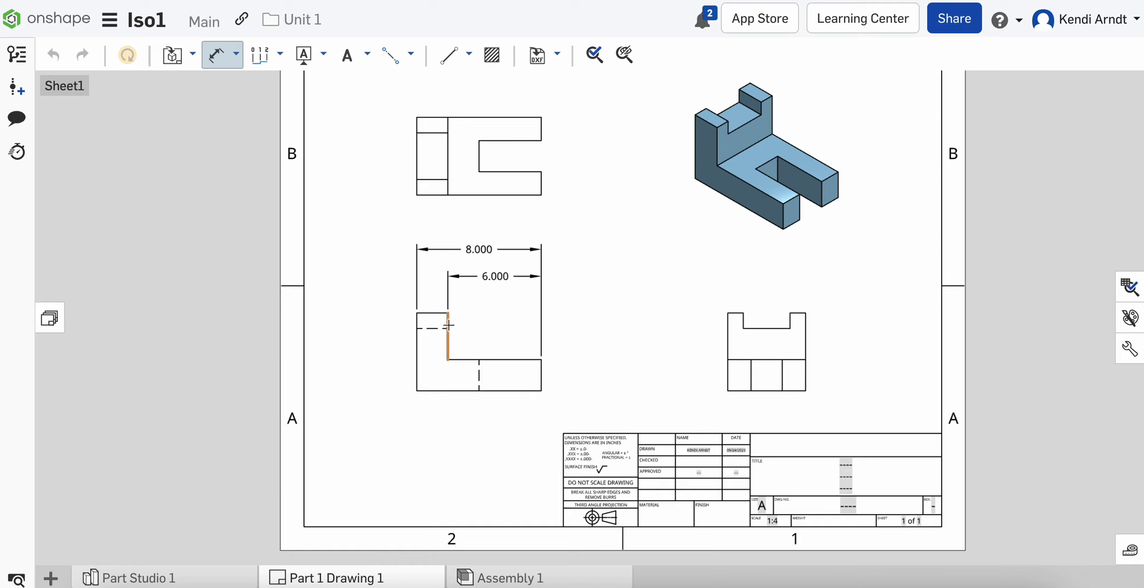
pyautogui.click(432, 313)
pyautogui.press('Escape')
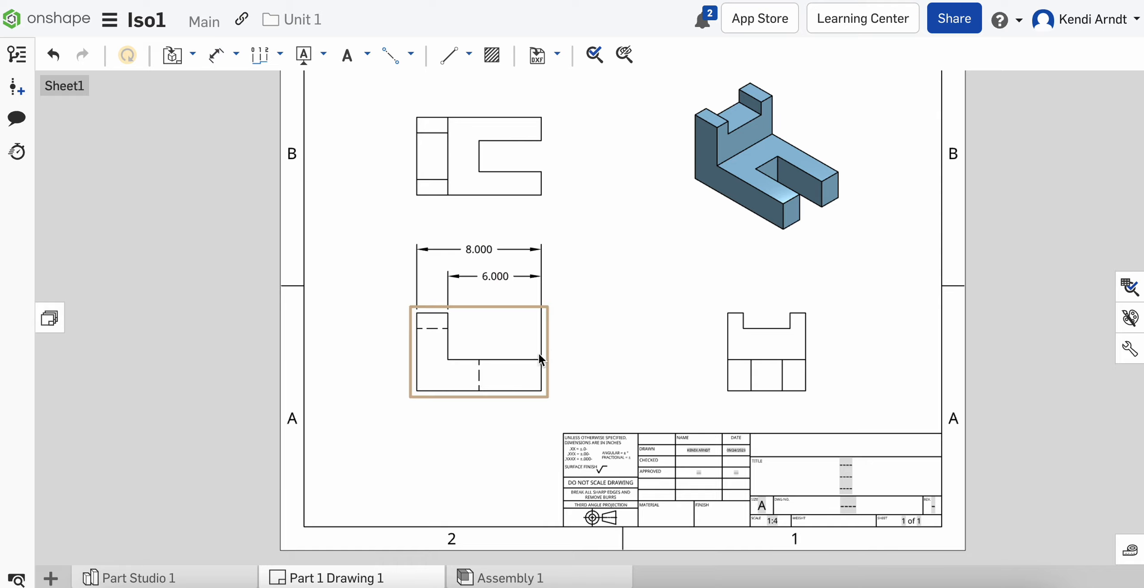
# Step: Dimension the overall height of the front view from the upright's outer vertical edge
pyautogui.press('d')
pyautogui.click(417, 357)
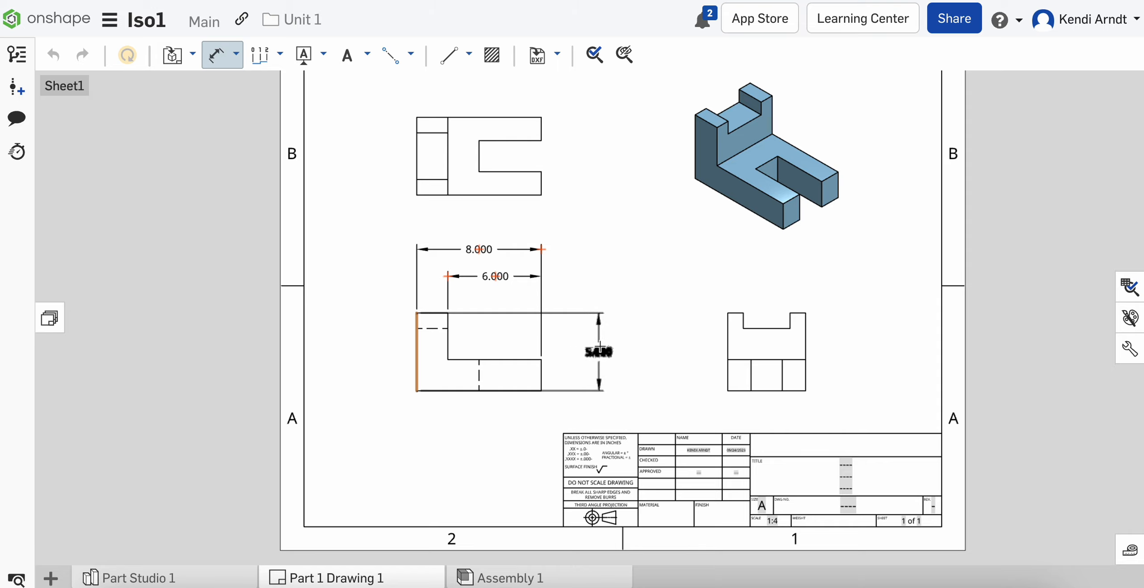
pyautogui.click(600, 347)
pyautogui.press('Escape')
# Step: Move the front view's height dimension to the outer side of the upright, away from the base's open end
pyautogui.scroll(3, 648, 351)
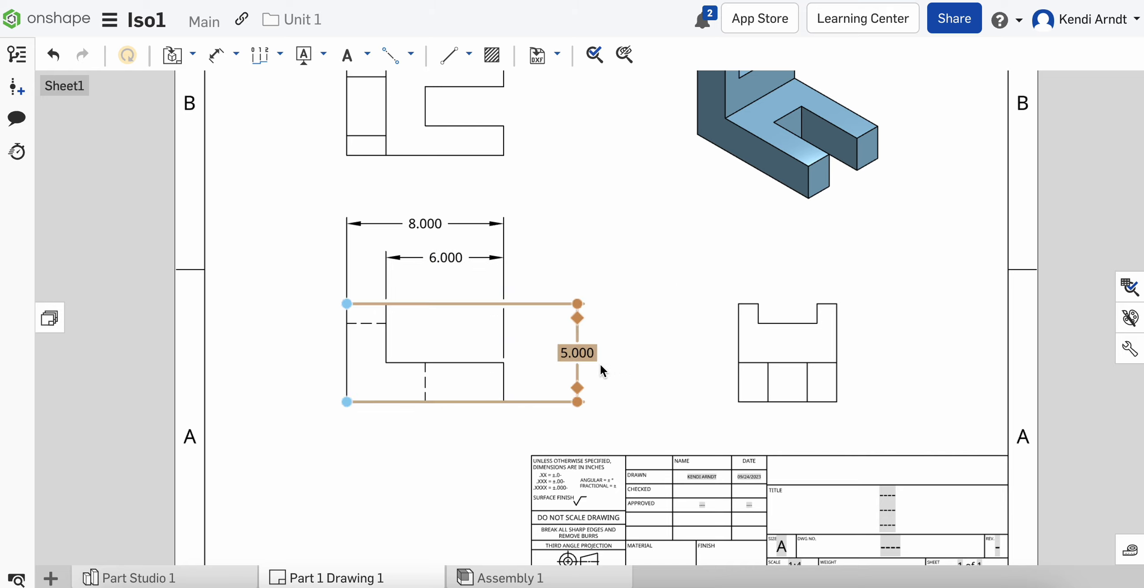
pyautogui.moveTo(577, 353); pyautogui.dragTo(527, 351)
pyautogui.moveTo(381, 347); pyautogui.dragTo(290, 351)
pyautogui.scroll(-1, 665, 342)
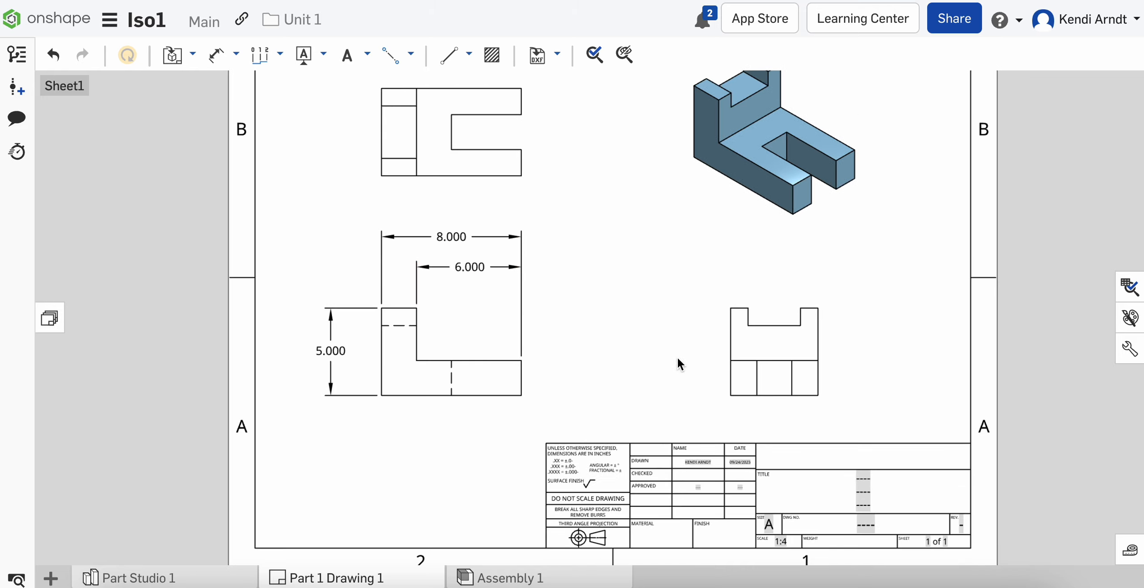
pyautogui.scroll(1, 377, 427)
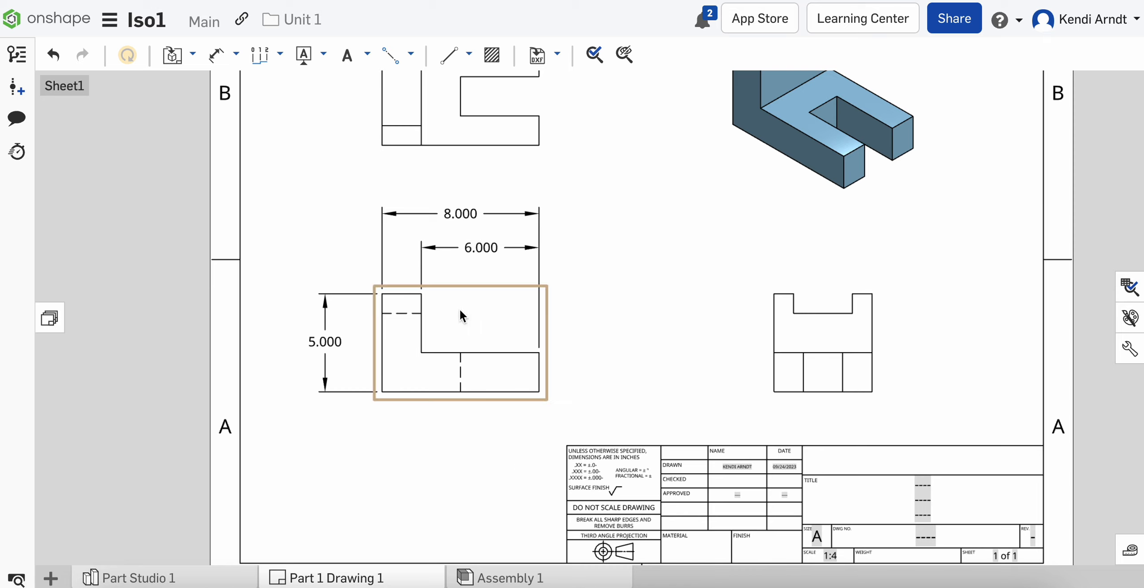
# Step: Dimension the base's thickness in the front view at its free end, placing the dimension outside the view
pyautogui.press('d')
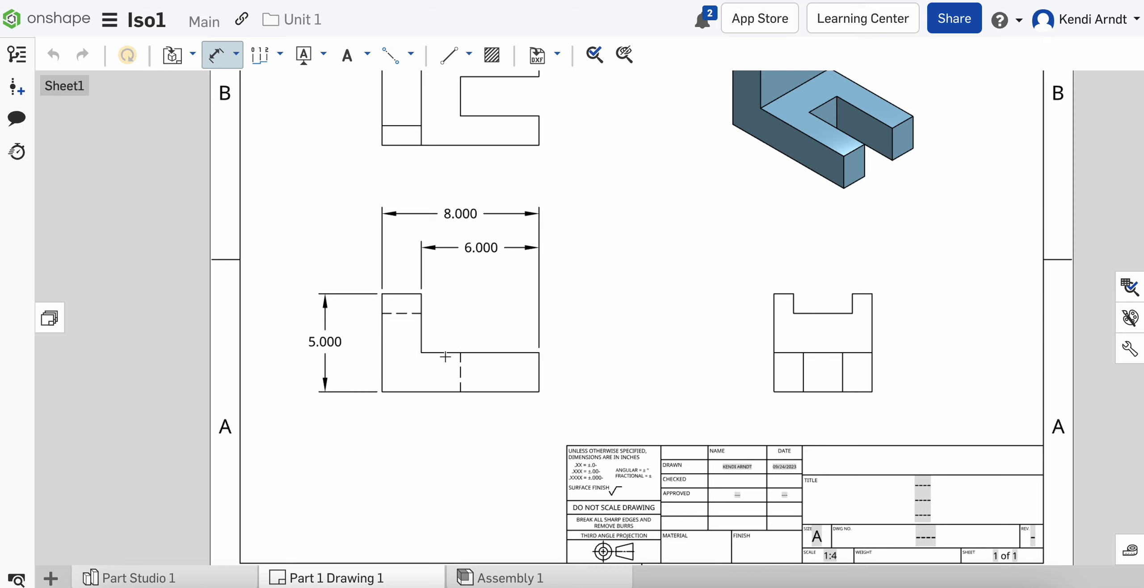
pyautogui.click(539, 372)
pyautogui.click(580, 371)
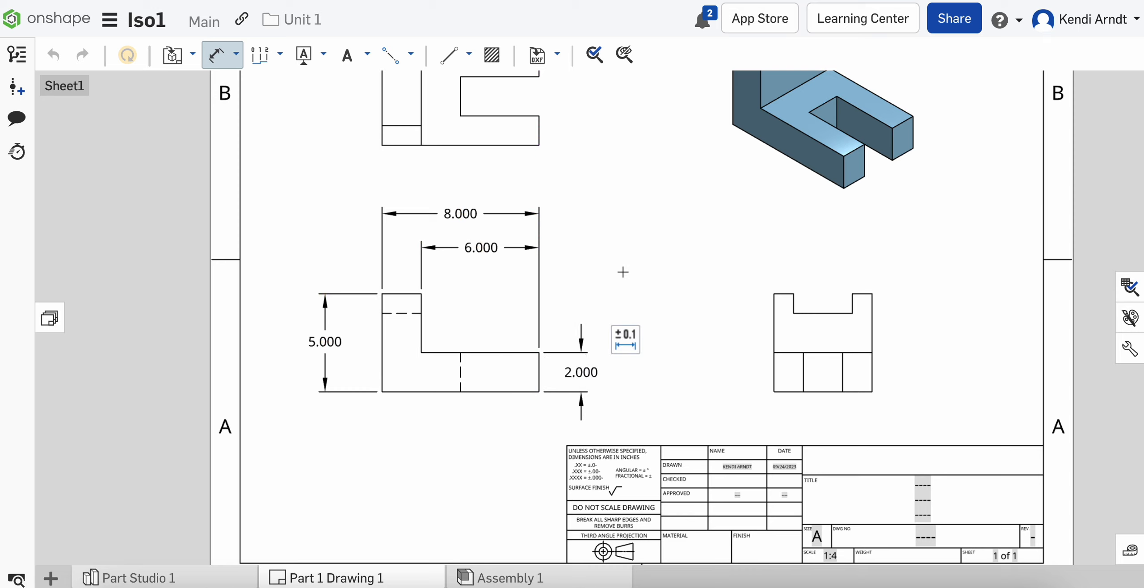
pyautogui.press('Escape')
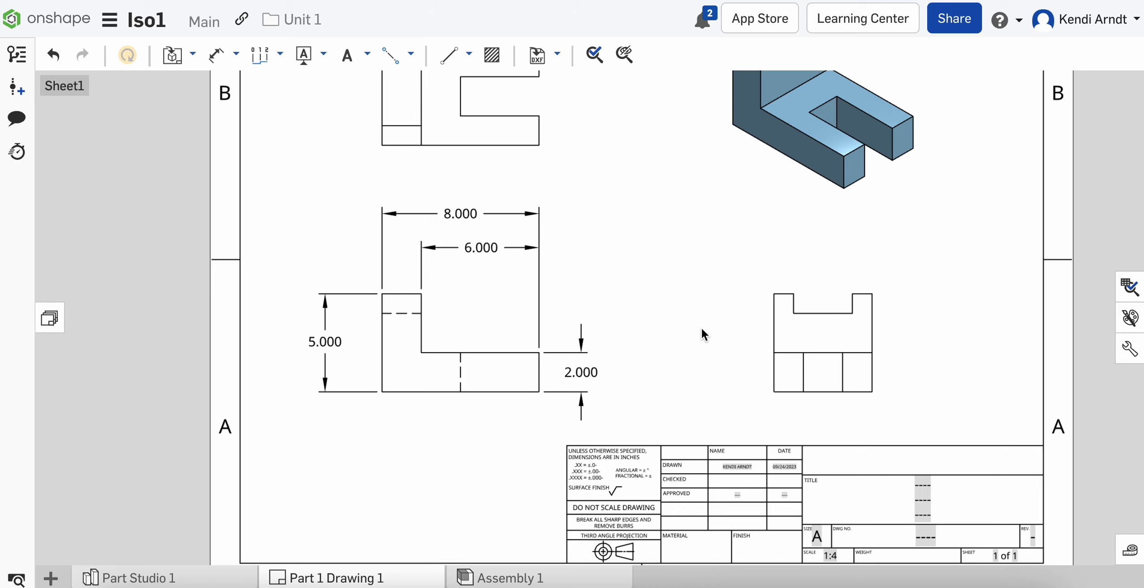
# Step: Dimension the slot's length in the top view from its lower edge, placing the dimension just below the view
pyautogui.scroll(2, 701, 327)
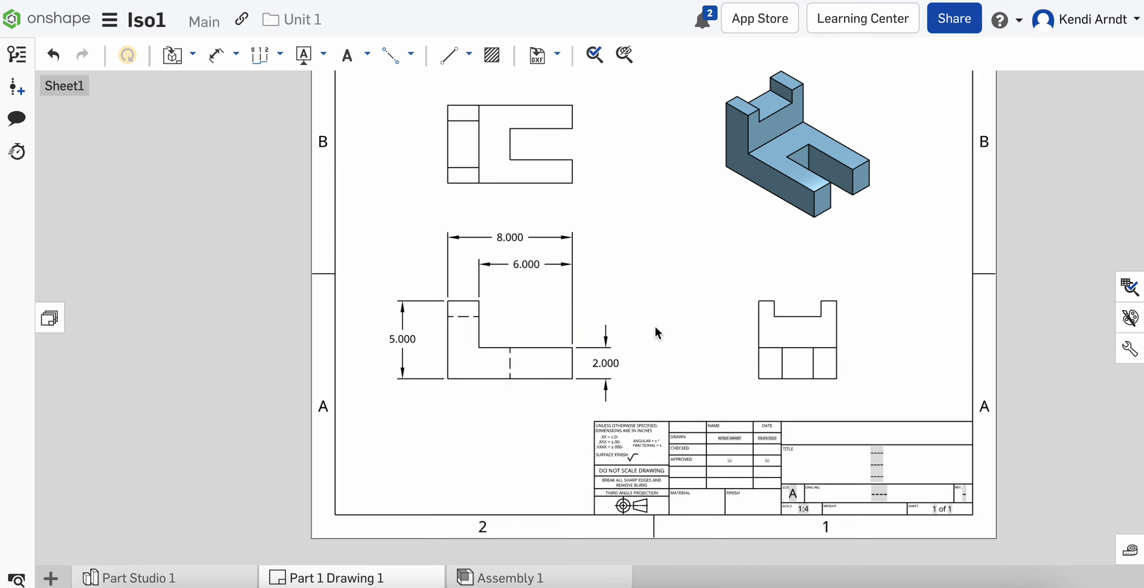
pyautogui.moveTo(651, 307); pyautogui.dragTo(623, 367, button='middle')
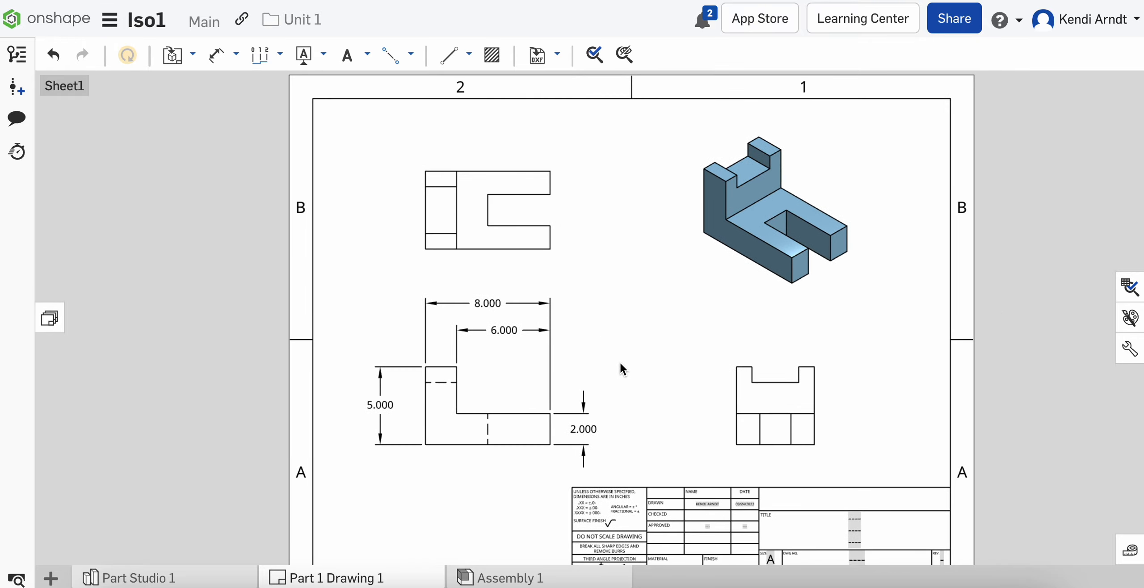
pyautogui.scroll(-1, 700, 331)
pyautogui.scroll(2, 545, 191)
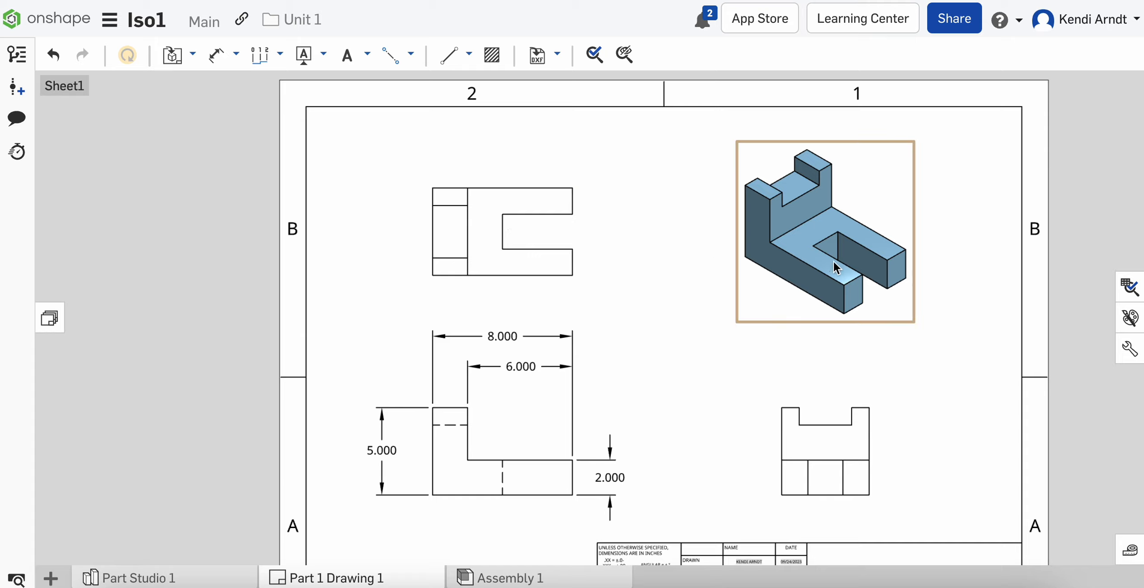
pyautogui.press('d')
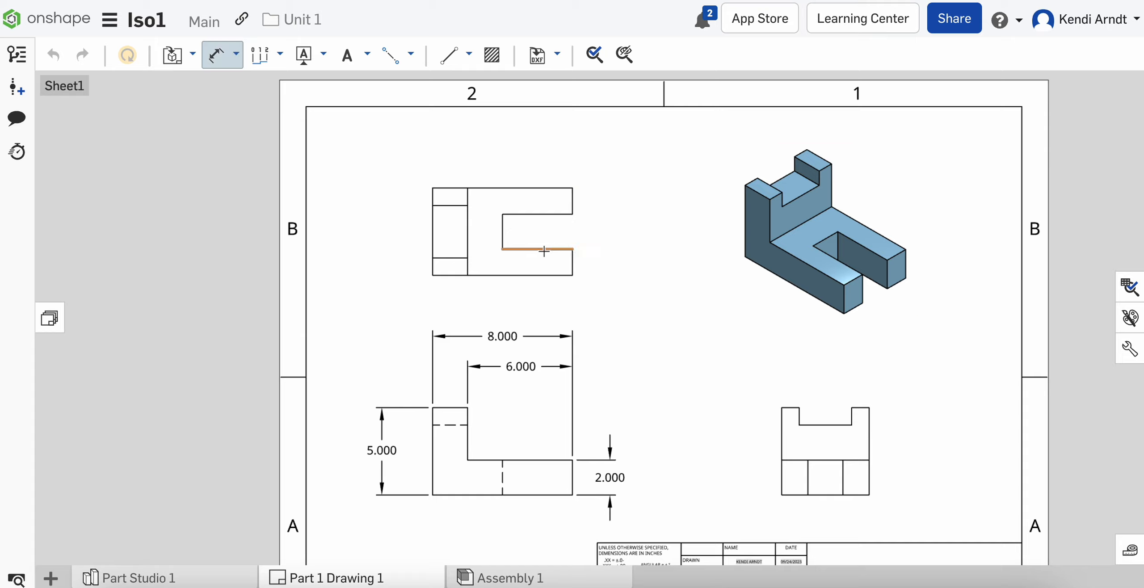
pyautogui.click(541, 250)
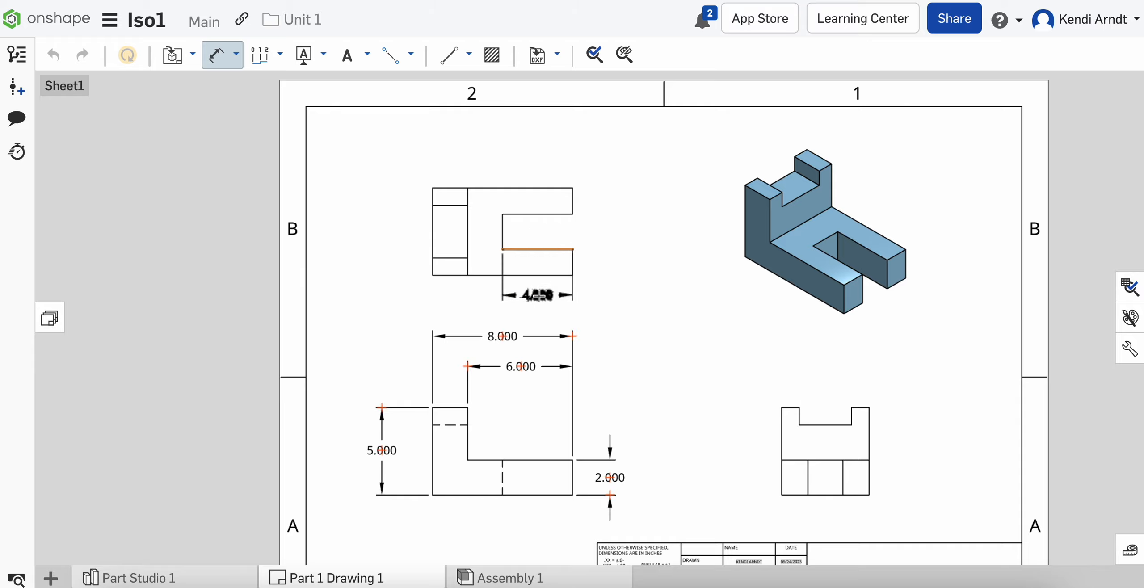
pyautogui.click(537, 295)
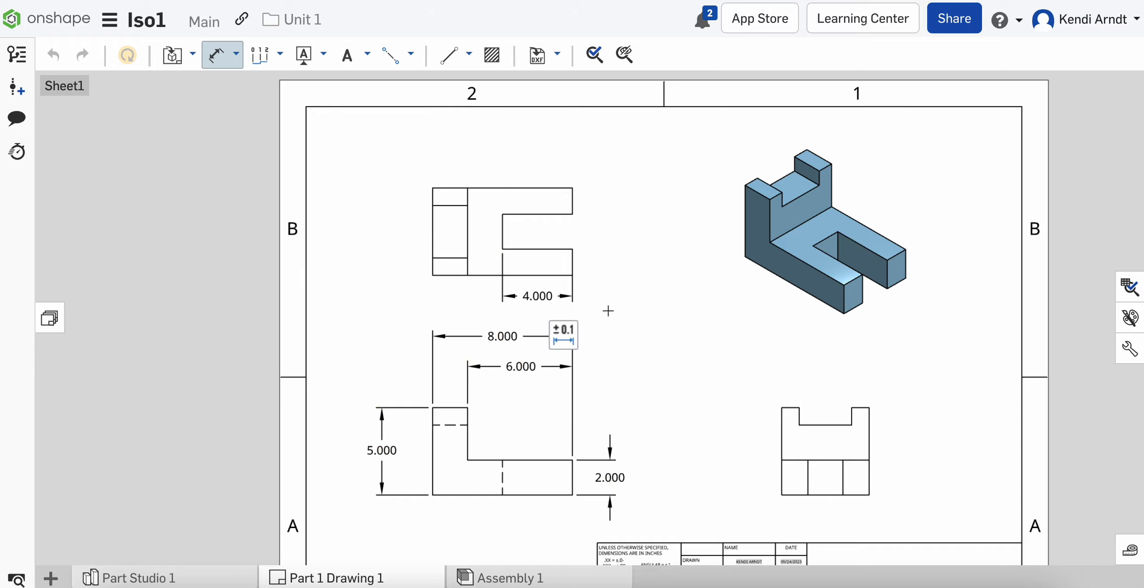
pyautogui.press('Escape')
# Step: Try placing the slot length dimension inside the top view, and return it to its place beneath the view
pyautogui.scroll(1, 608, 312)
pyautogui.scroll(1, 608, 309)
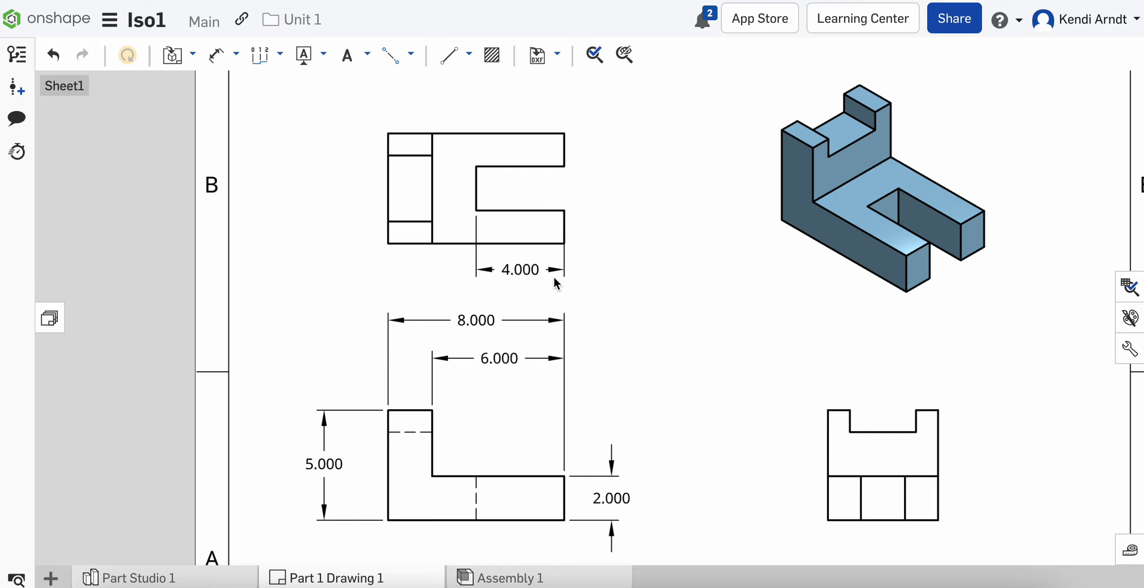
pyautogui.click(533, 269)
pyautogui.moveTo(521, 267); pyautogui.dragTo(521, 226)
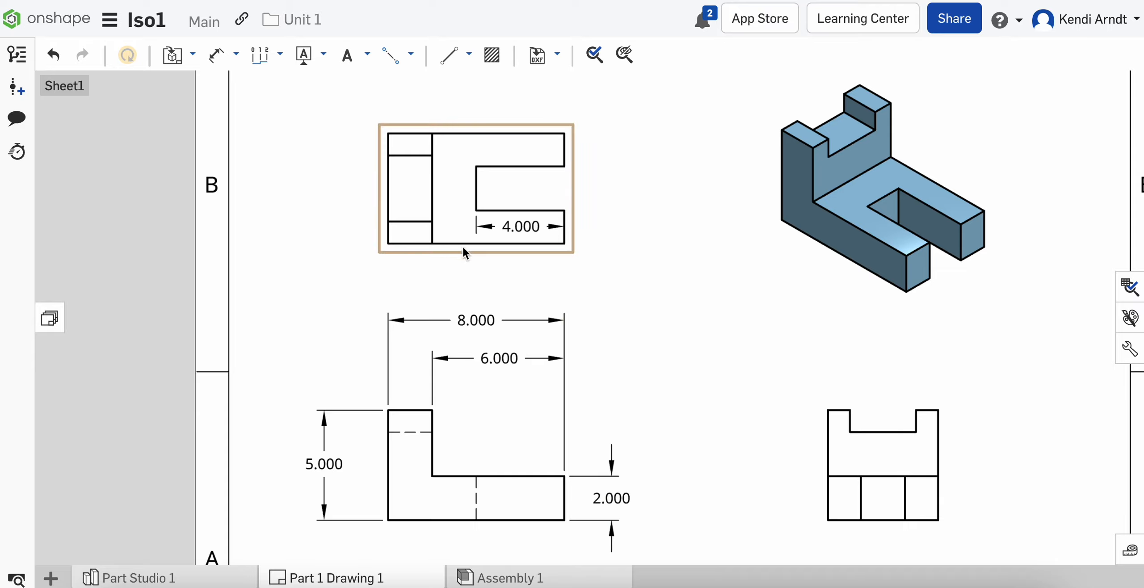
pyautogui.click(512, 229)
pyautogui.moveTo(512, 229); pyautogui.dragTo(520, 277)
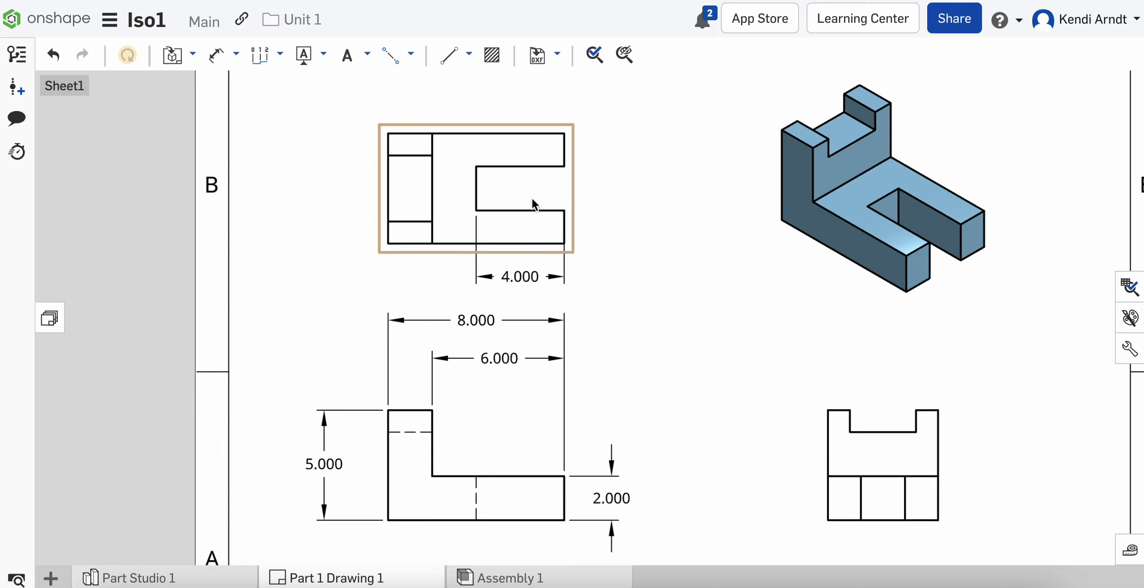
# Step: Dimension the slot's width and the lower arm's width in the top view, placing both beyond the open end
pyautogui.press('d')
pyautogui.click(476, 187)
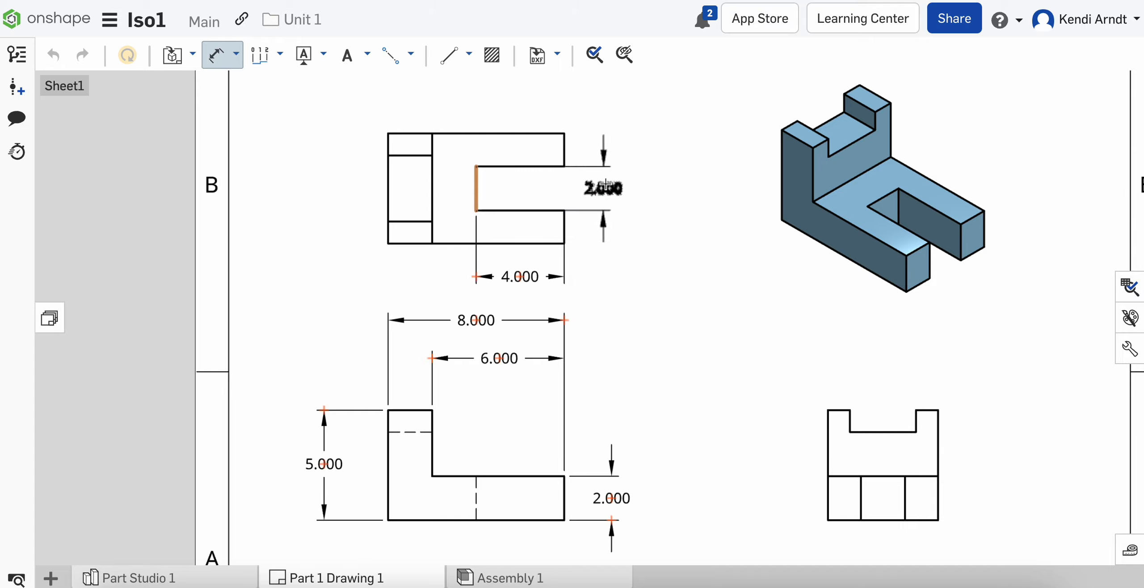
pyautogui.click(613, 186)
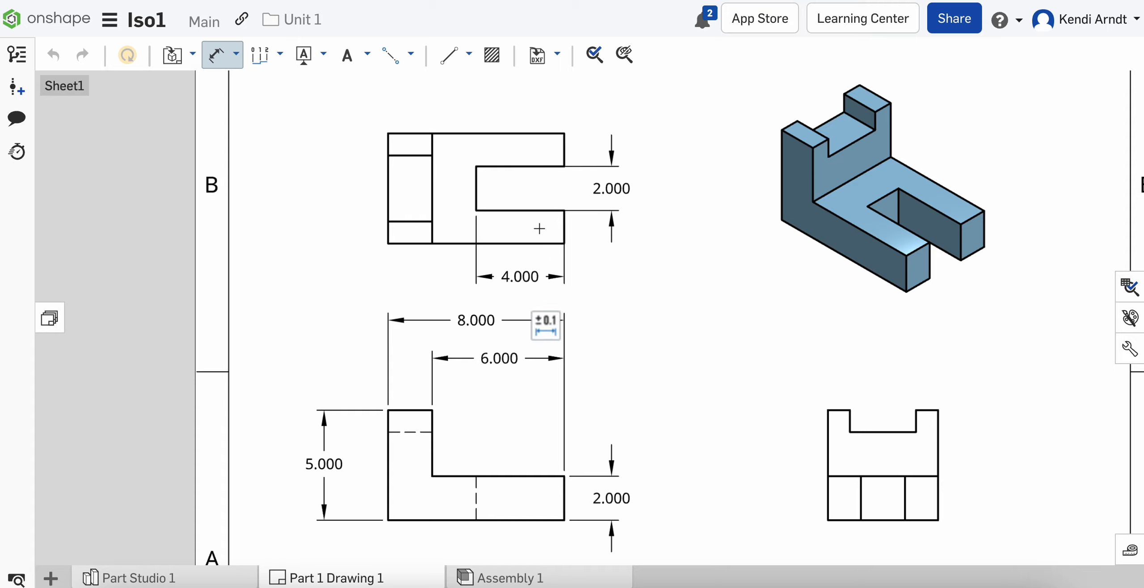
pyautogui.click(563, 228)
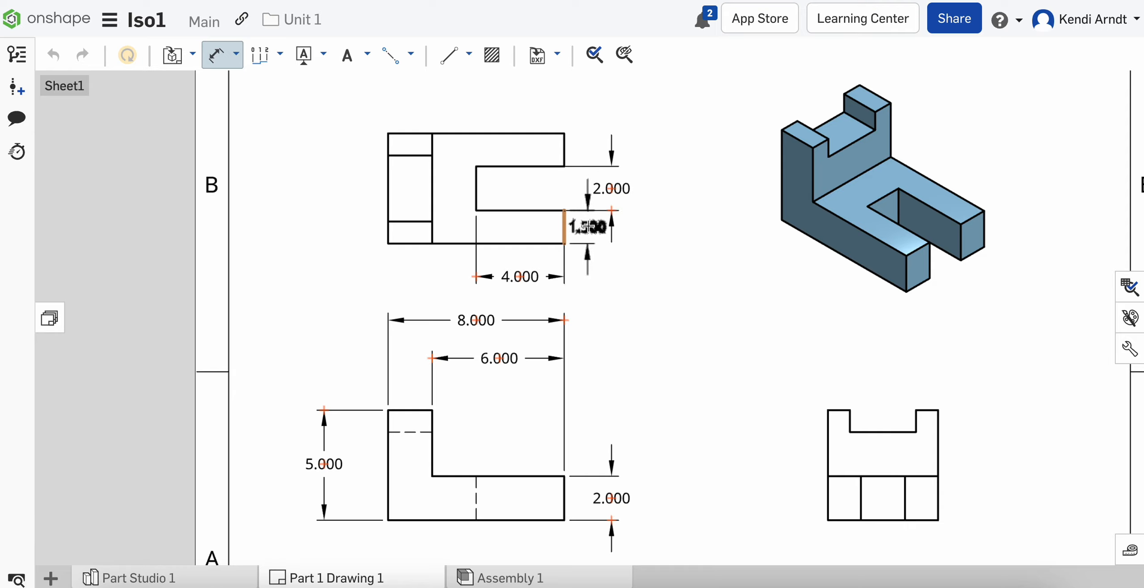
pyautogui.click(588, 227)
pyautogui.press('Escape')
# Step: Space the top view's two vertical dimensions apart, with the slot width farther out and the arm width nearer the part
pyautogui.moveTo(612, 188); pyautogui.dragTo(650, 191)
pyautogui.click(601, 222)
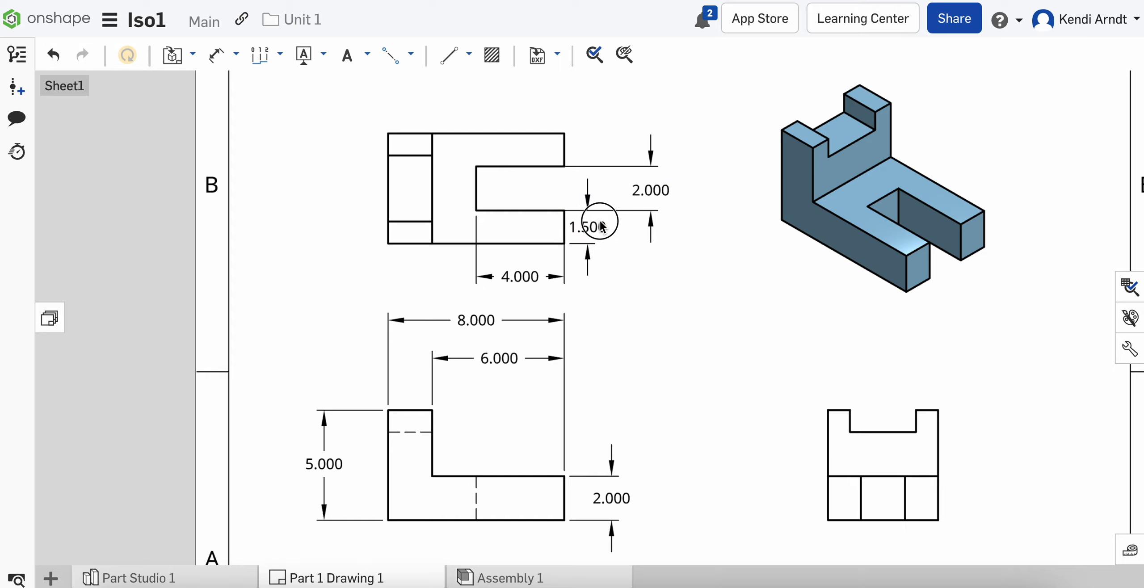
pyautogui.moveTo(601, 226); pyautogui.dragTo(611, 228)
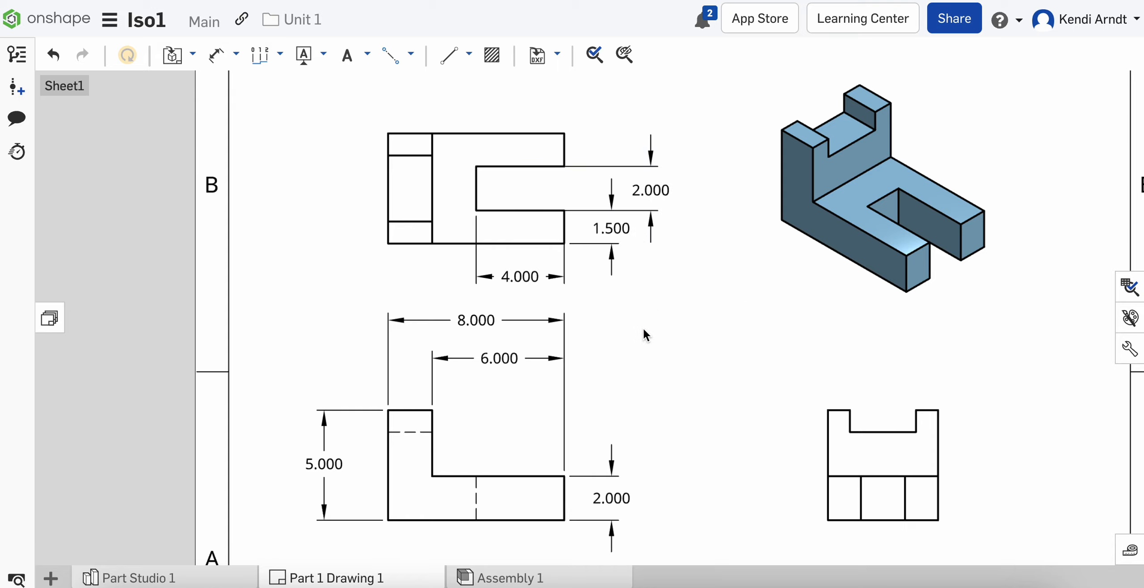
# Step: Dimension the overall width of the right side view between its outer vertical edges, placing the dimension above the view
pyautogui.scroll(2, 812, 311)
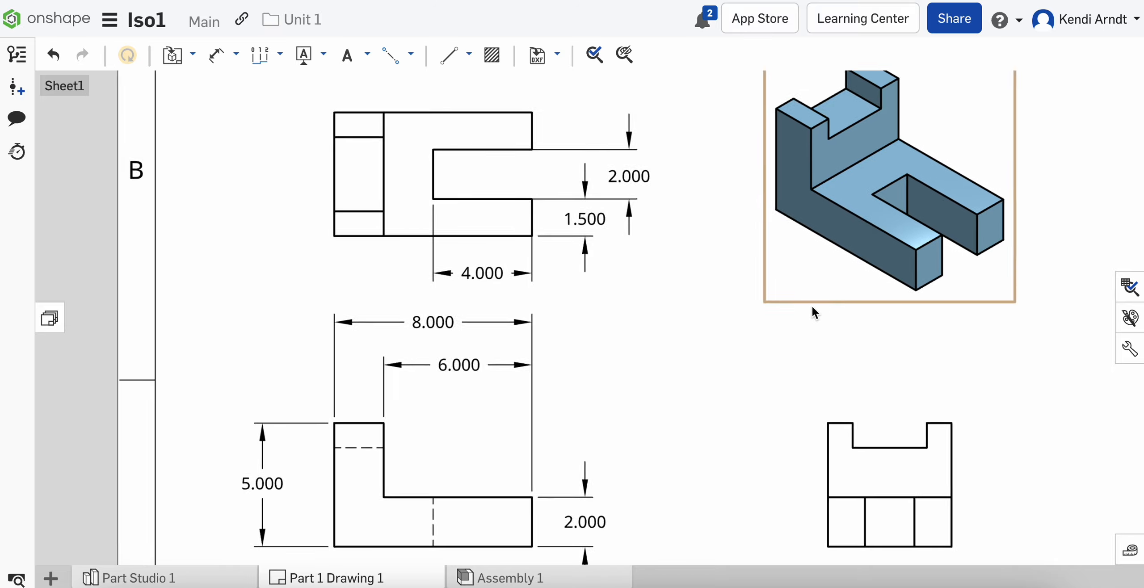
pyautogui.scroll(-2, 693, 315)
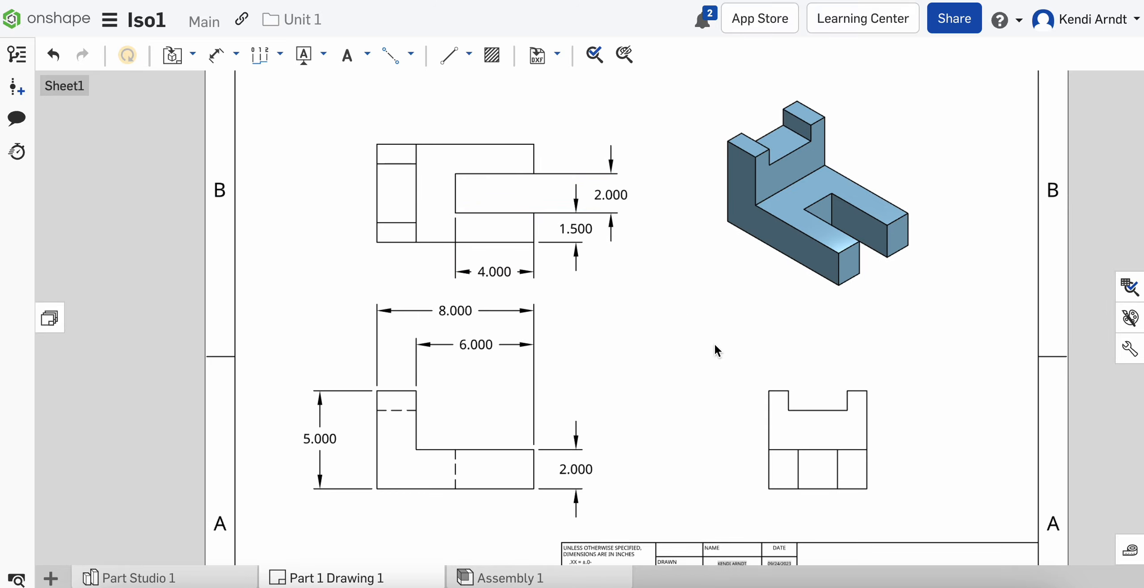
pyautogui.moveTo(697, 312); pyautogui.dragTo(630, 283, button='middle')
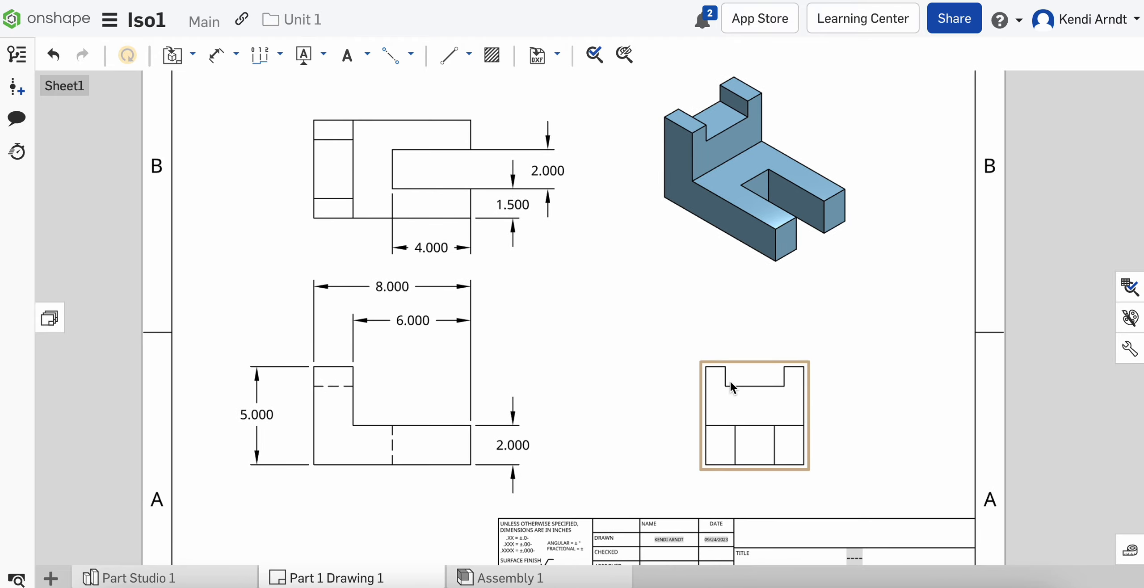
pyautogui.press('d')
pyautogui.click(706, 395)
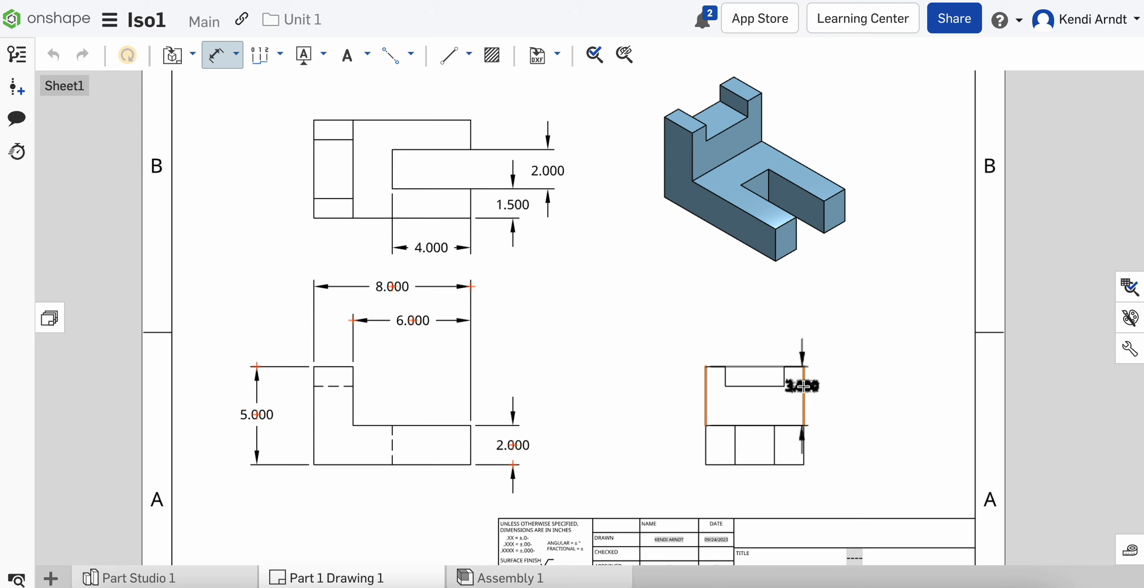
pyautogui.click(803, 386)
pyautogui.click(754, 320)
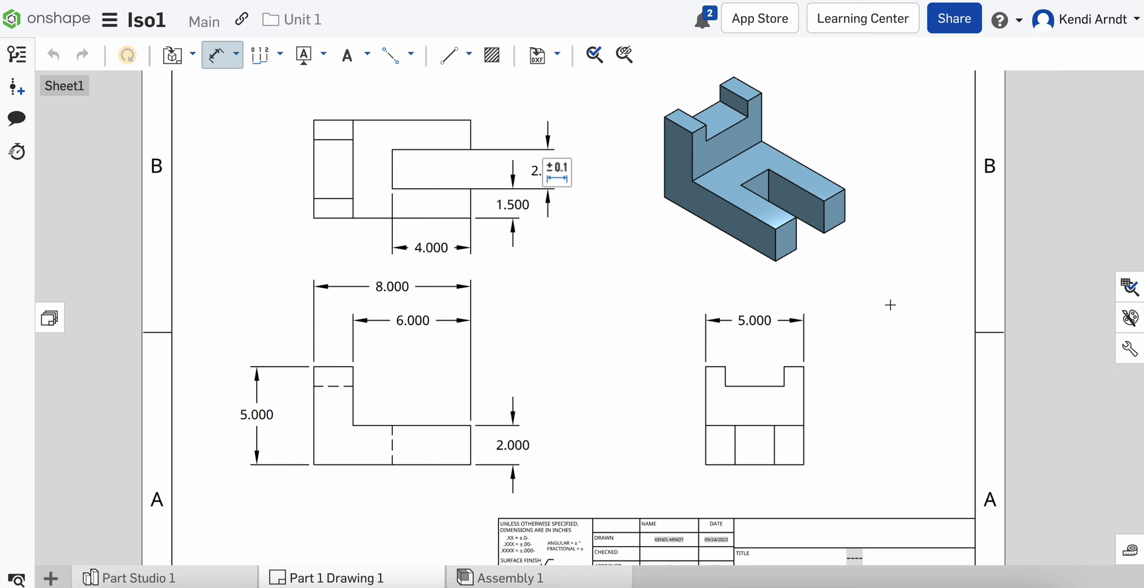
# Step: Try dimensioning the top view's overall depth outside its open end, and delete that dimension
pyautogui.click(447, 218)
pyautogui.click(446, 119)
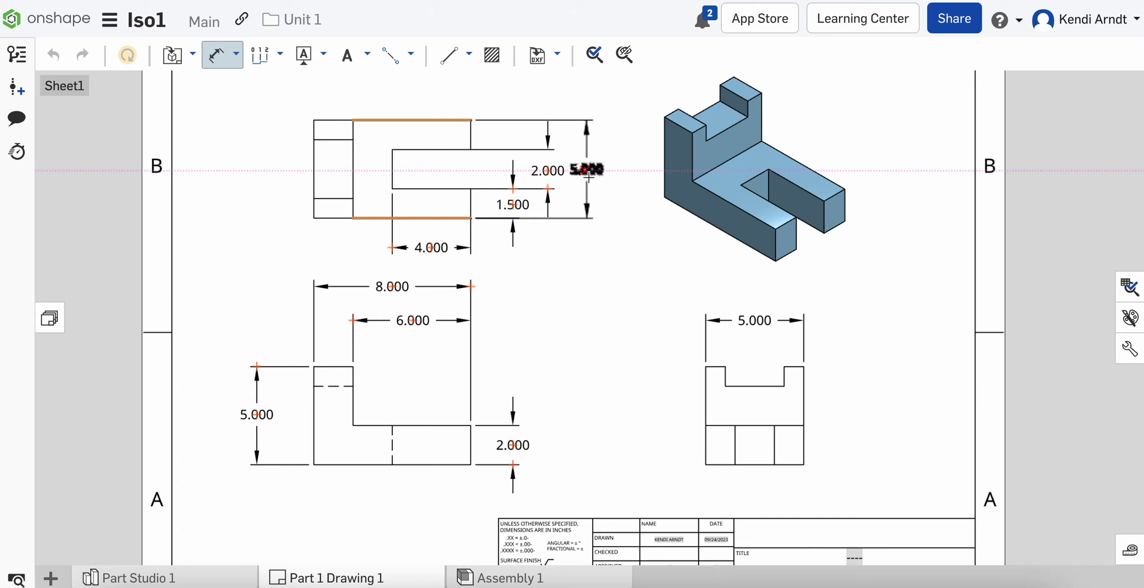
pyautogui.click(608, 172)
pyautogui.press('Escape')
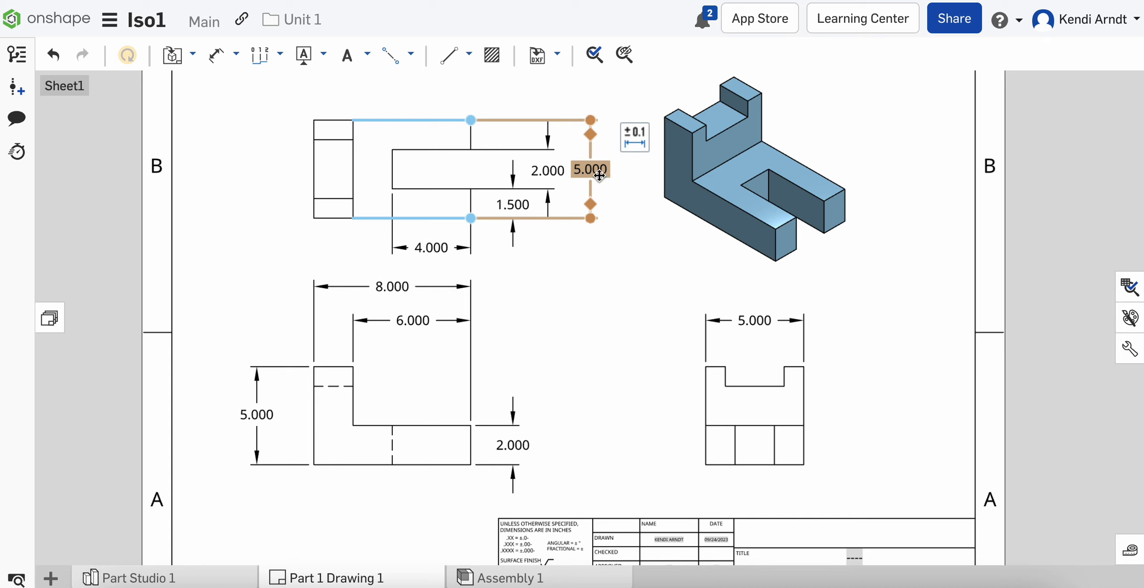
pyautogui.press('Delete')
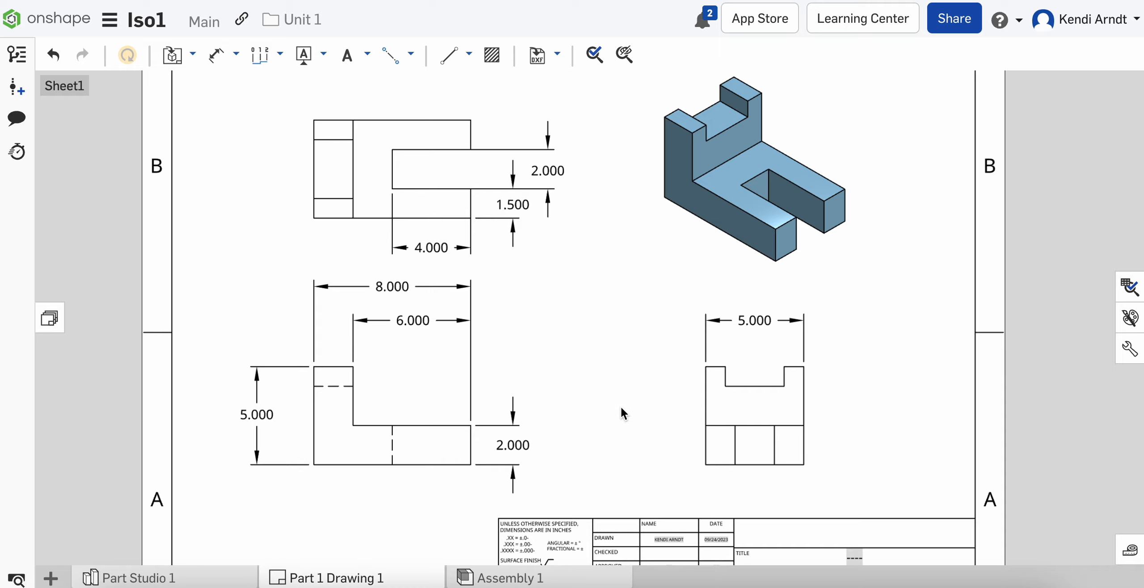
# Step: Dimension the upper notch's width in the right side view, placing it between the overall width dimension and the view
pyautogui.moveTo(619, 396); pyautogui.dragTo(622, 381, button='middle')
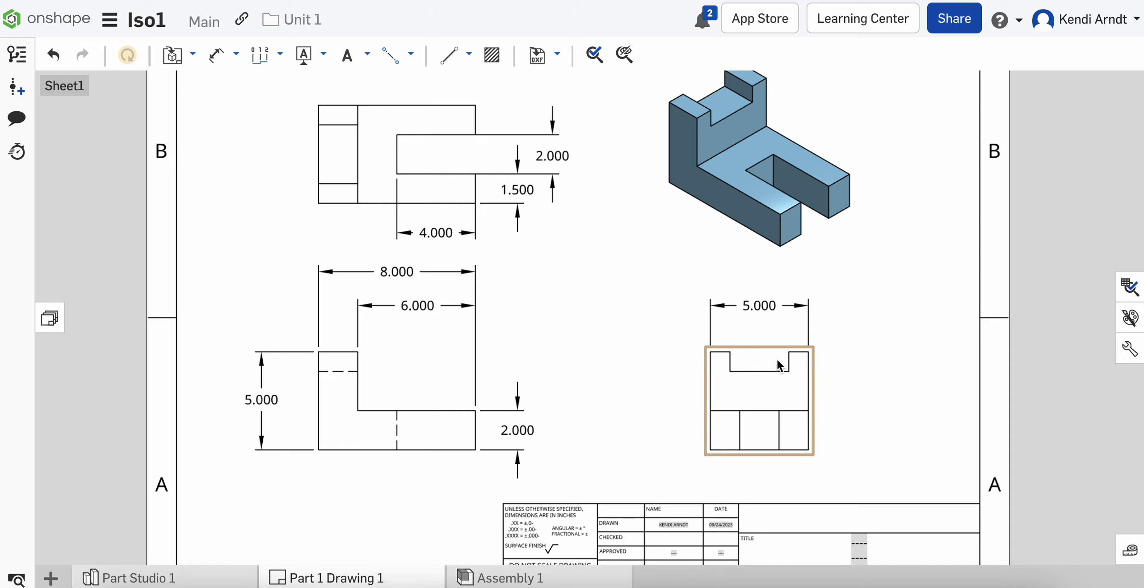
pyautogui.scroll(1, 743, 363)
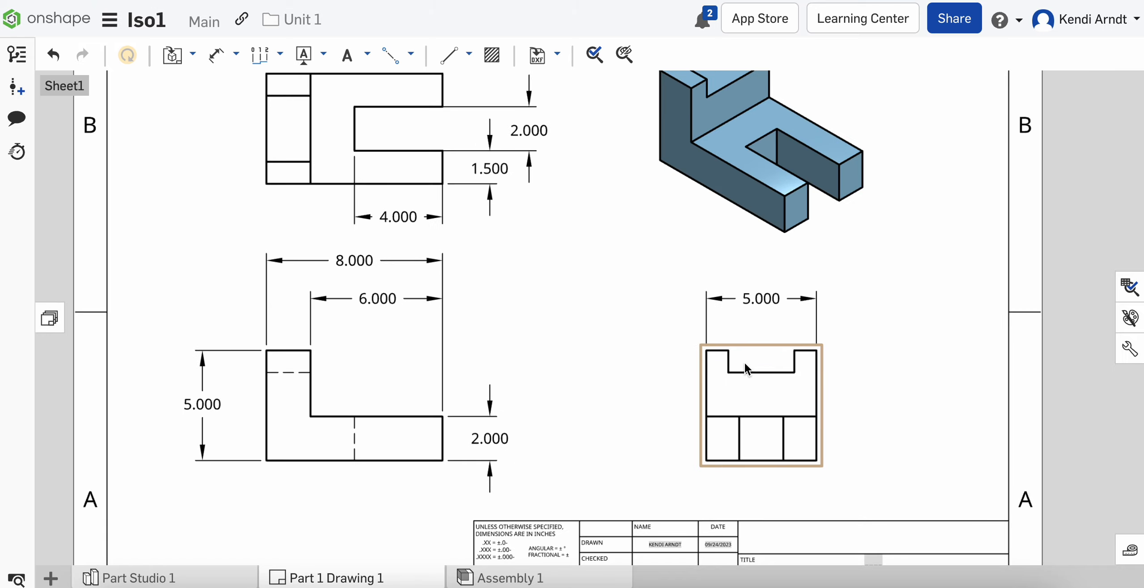
pyautogui.scroll(2, 748, 371)
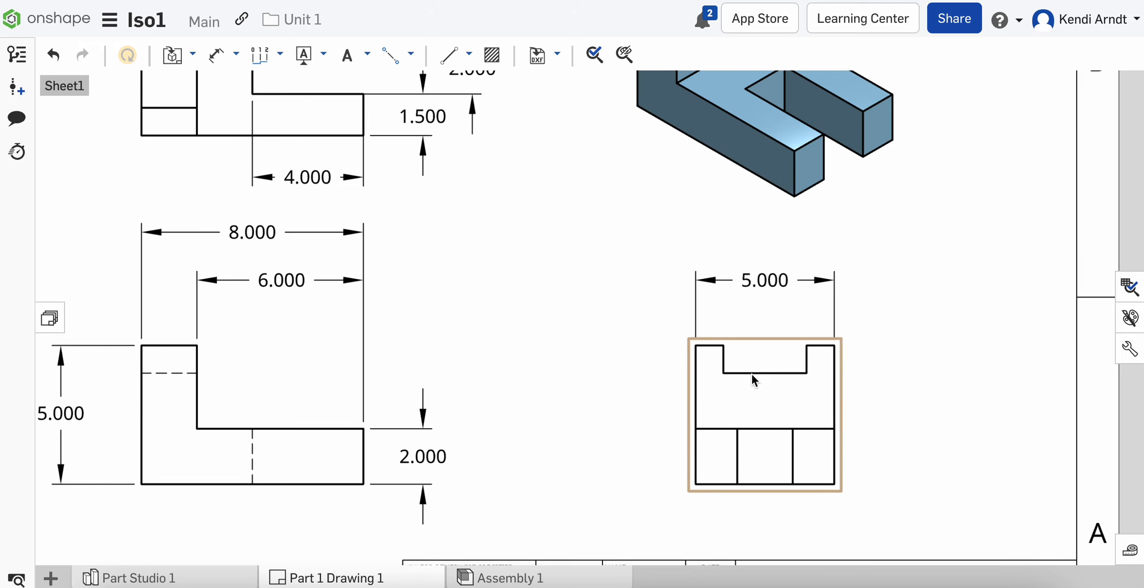
pyautogui.press('d')
pyautogui.click(770, 373)
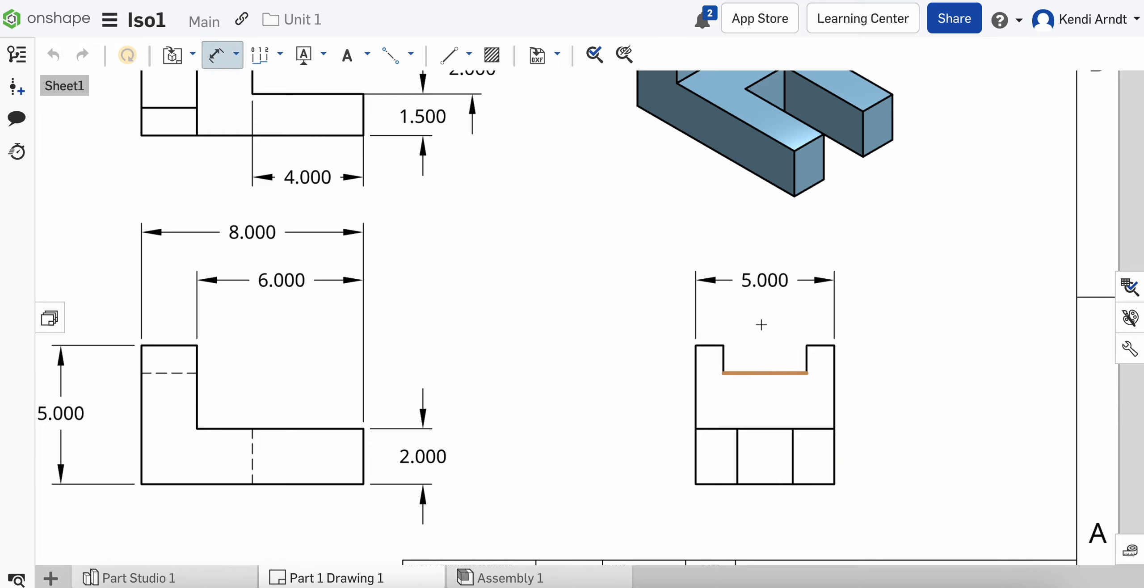
pyautogui.click(765, 315)
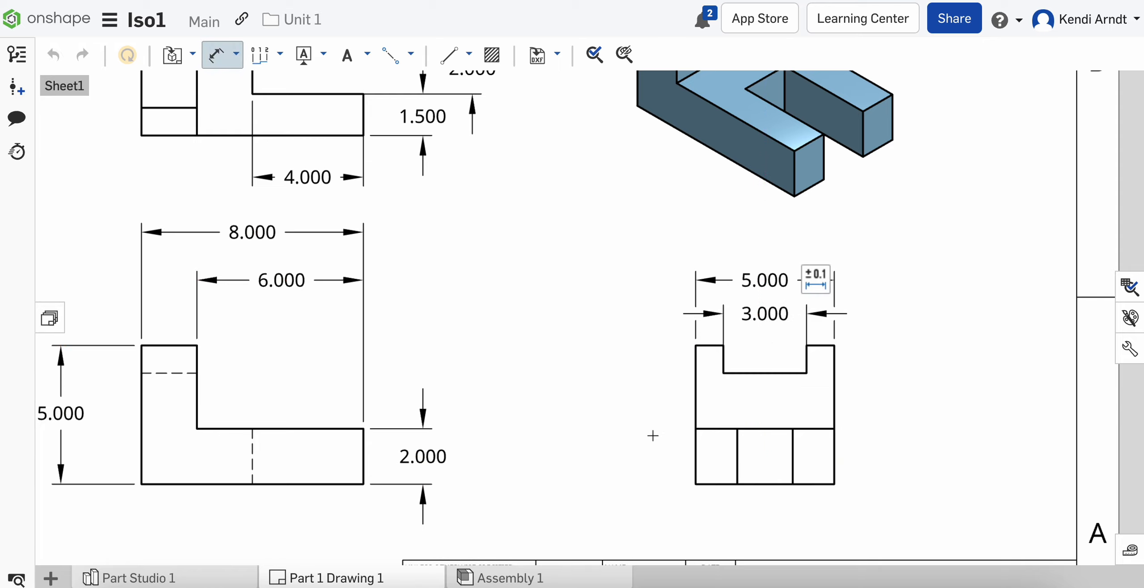
# Step: Dimension the width of the left prong beside the notch in the right side view, with its text outside the view
pyautogui.click(709, 345)
pyautogui.click(665, 332)
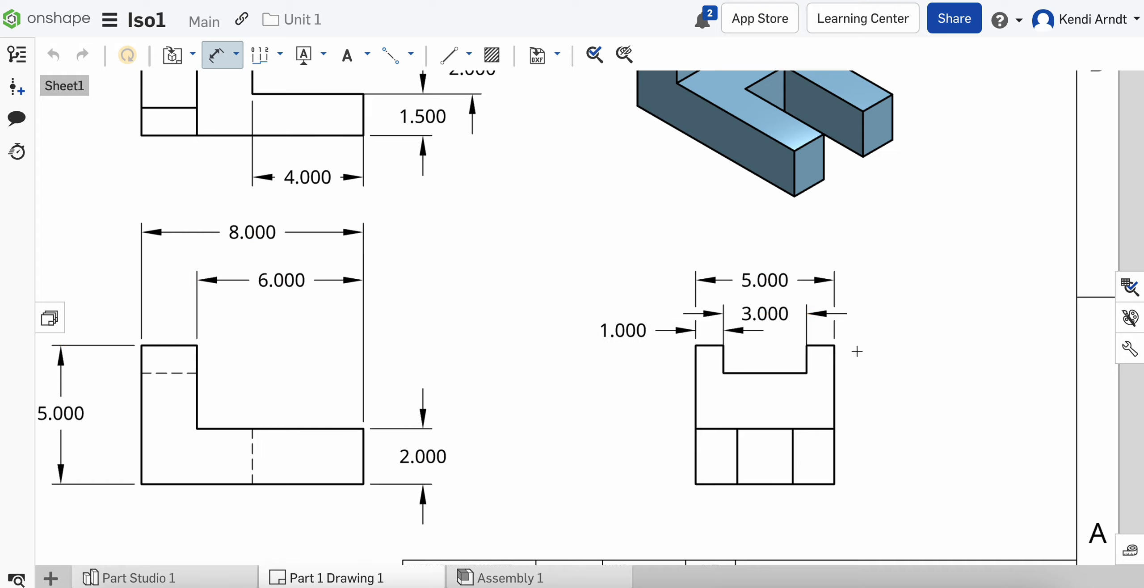
pyautogui.press('Escape')
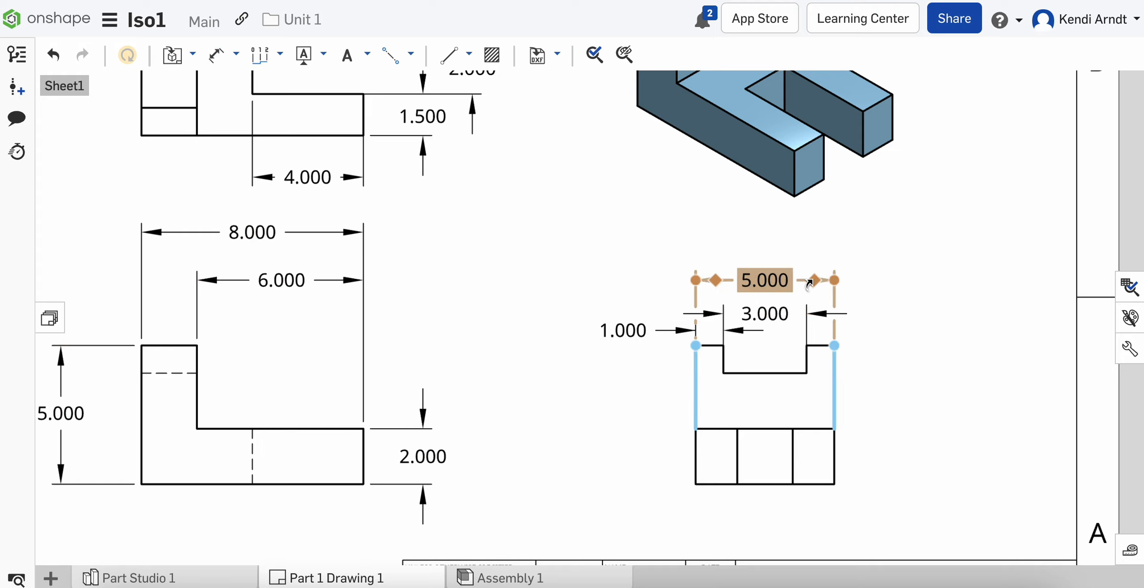
# Step: Move the right side view's overall width, notch width and prong width dimensions upward so they are clearly spaced above the part
pyautogui.click(774, 272)
pyautogui.moveTo(774, 272); pyautogui.dragTo(774, 247)
pyautogui.moveTo(765, 313); pyautogui.dragTo(765, 290)
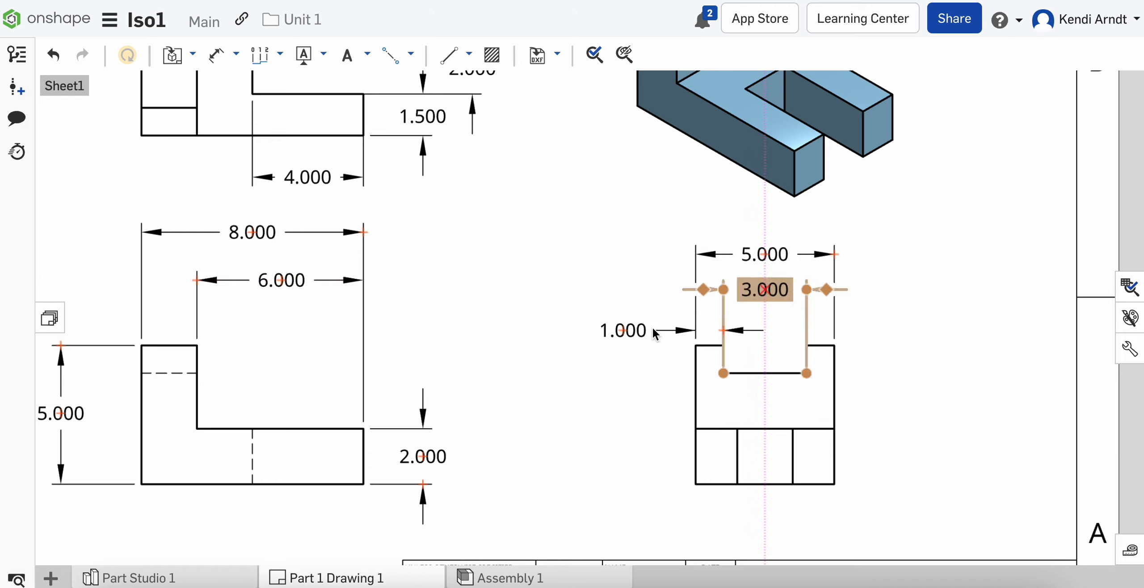
pyautogui.click(618, 331)
pyautogui.moveTo(618, 331); pyautogui.dragTo(614, 320)
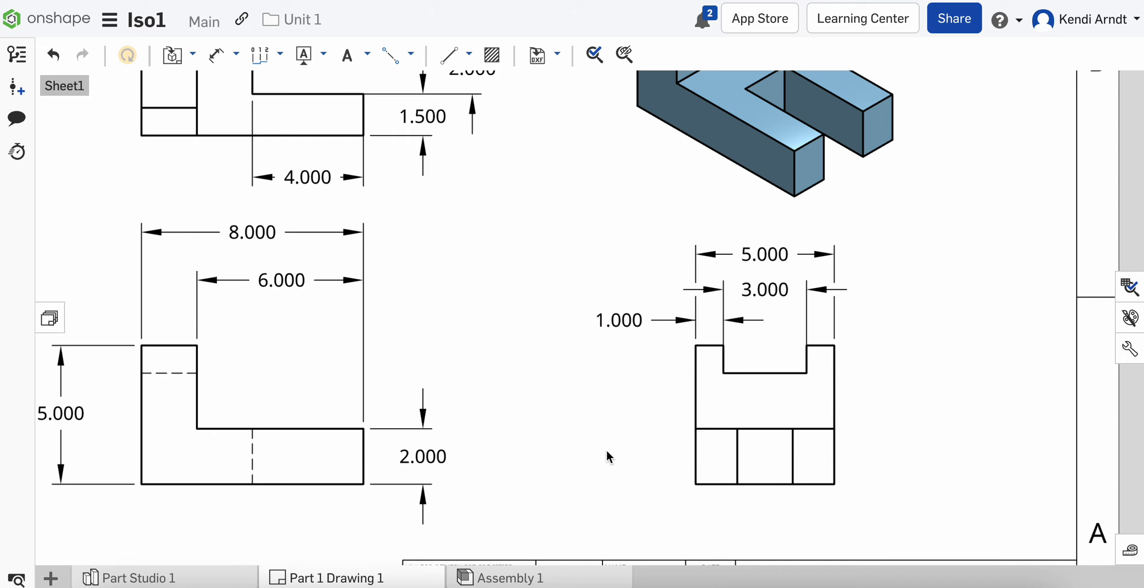
pyautogui.scroll(-2, 572, 436)
pyautogui.moveTo(597, 436); pyautogui.dragTo(624, 410, button='middle')
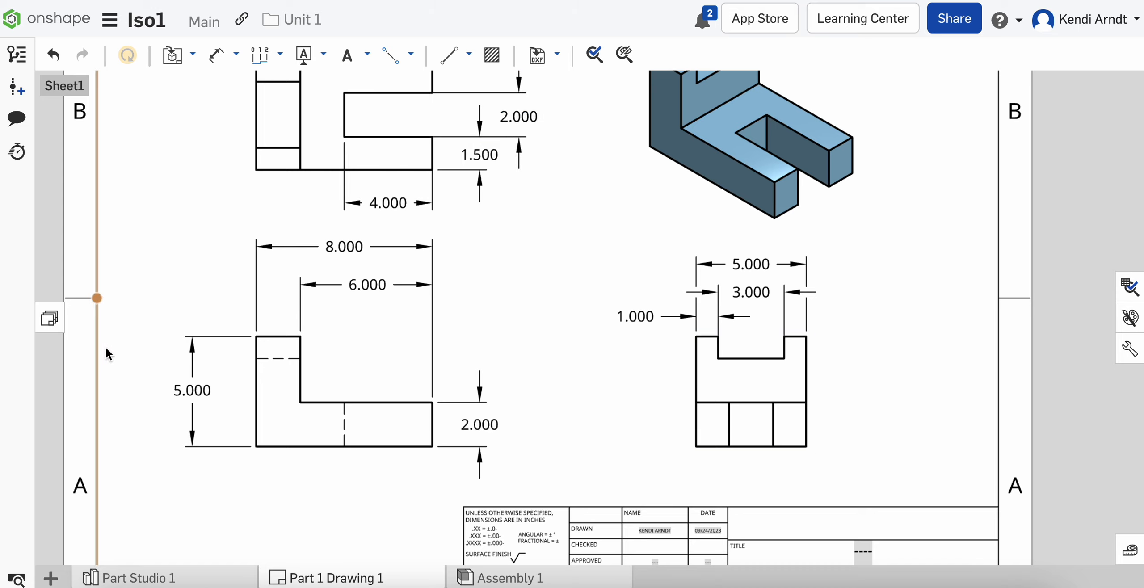
# Step: Dimension the upper notch's depth outside the right side view, and shift the prong width dimension closer to the part for clear spacing
pyautogui.click(196, 436)
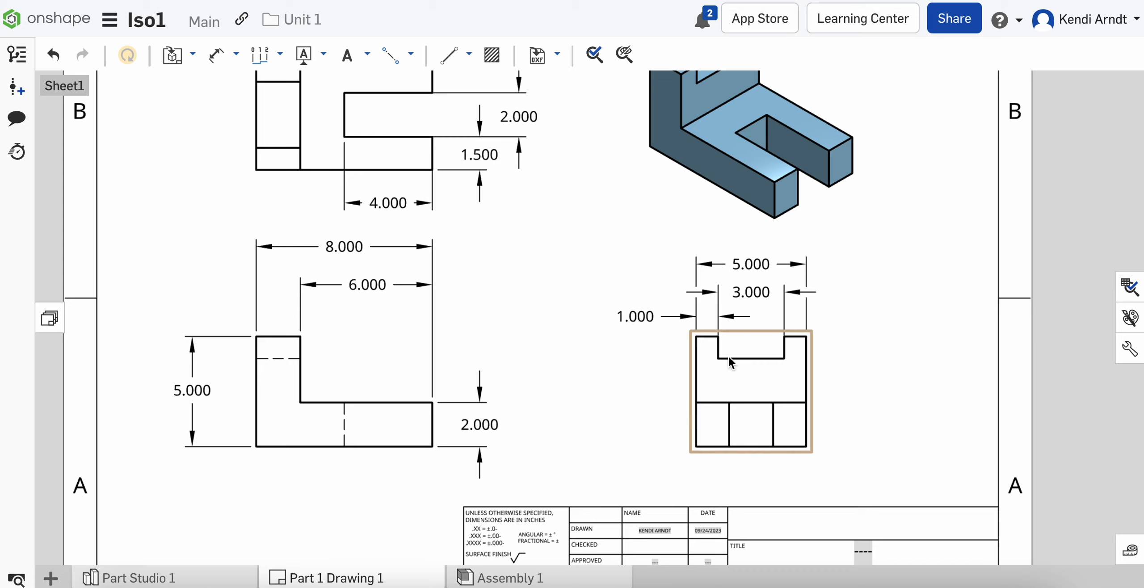
pyautogui.press('d')
pyautogui.click(717, 347)
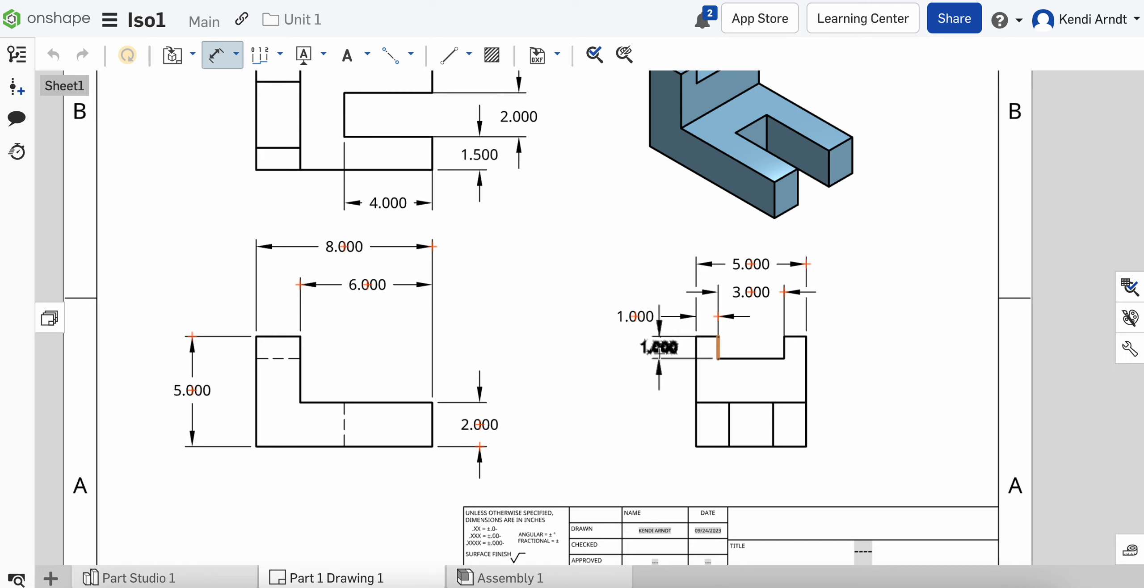
pyautogui.click(607, 348)
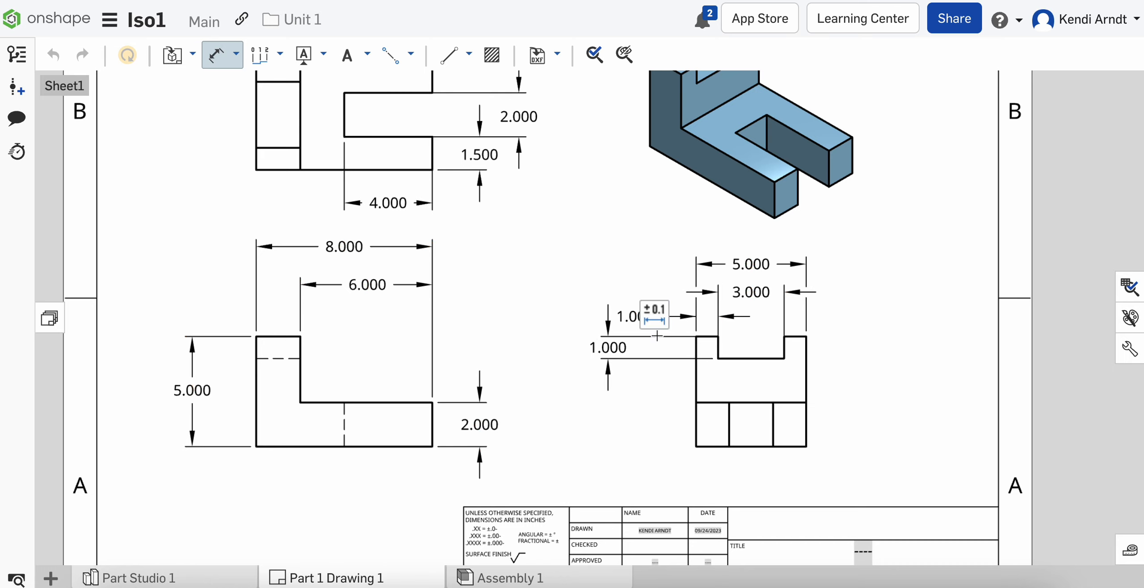
pyautogui.press('Escape')
pyautogui.scroll(1, 634, 350)
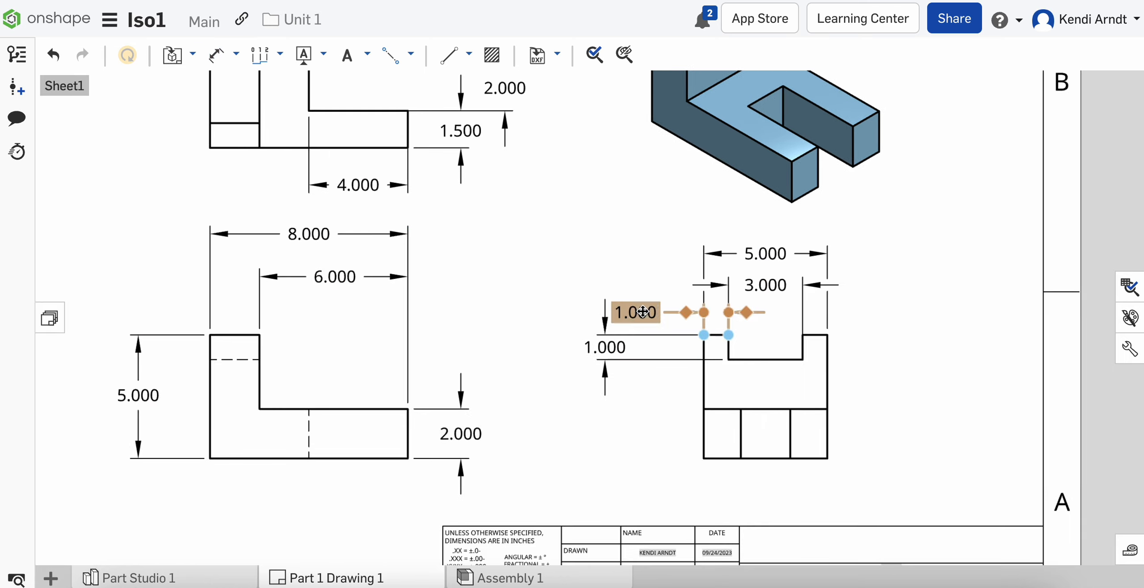
pyautogui.moveTo(642, 311)
pyautogui.mouseDown()
pyautogui.moveTo(651, 301)
pyautogui.moveTo(663, 314)
pyautogui.mouseUp()
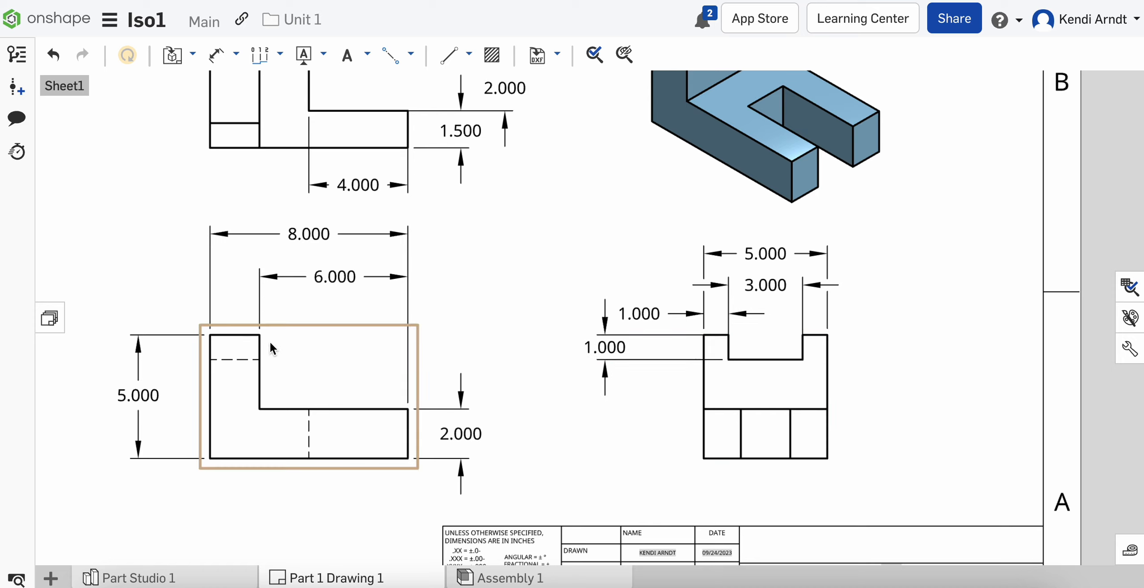
# Step: Review the dimensions of all views across the full sheet, checking the placement of the notch depth dimension in the right side view
pyautogui.scroll(-2, 548, 404)
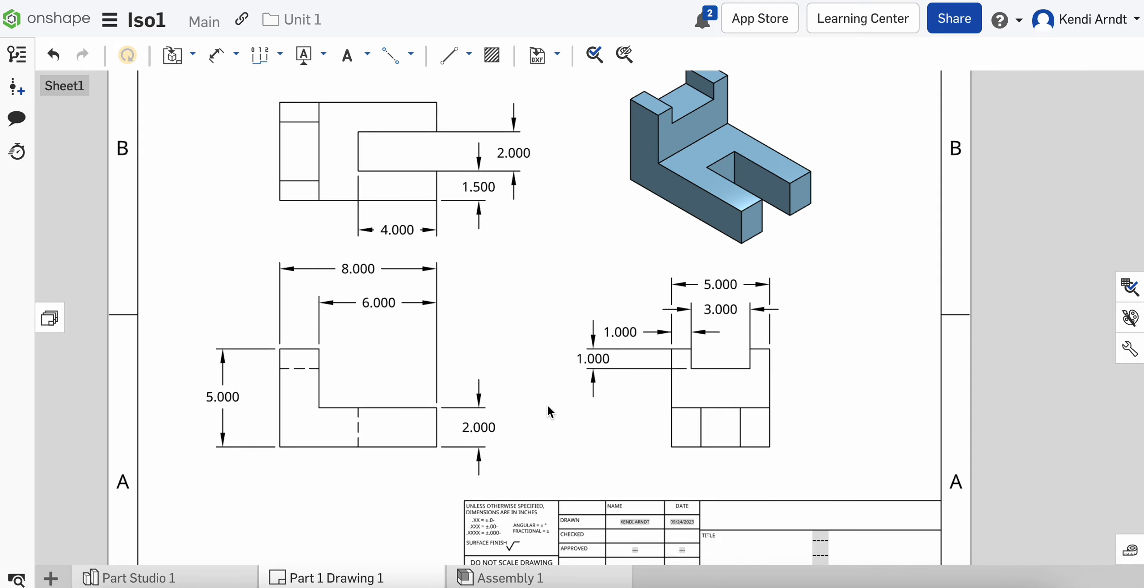
pyautogui.moveTo(563, 427); pyautogui.dragTo(616, 424, button='middle')
pyautogui.scroll(-1, 616, 423)
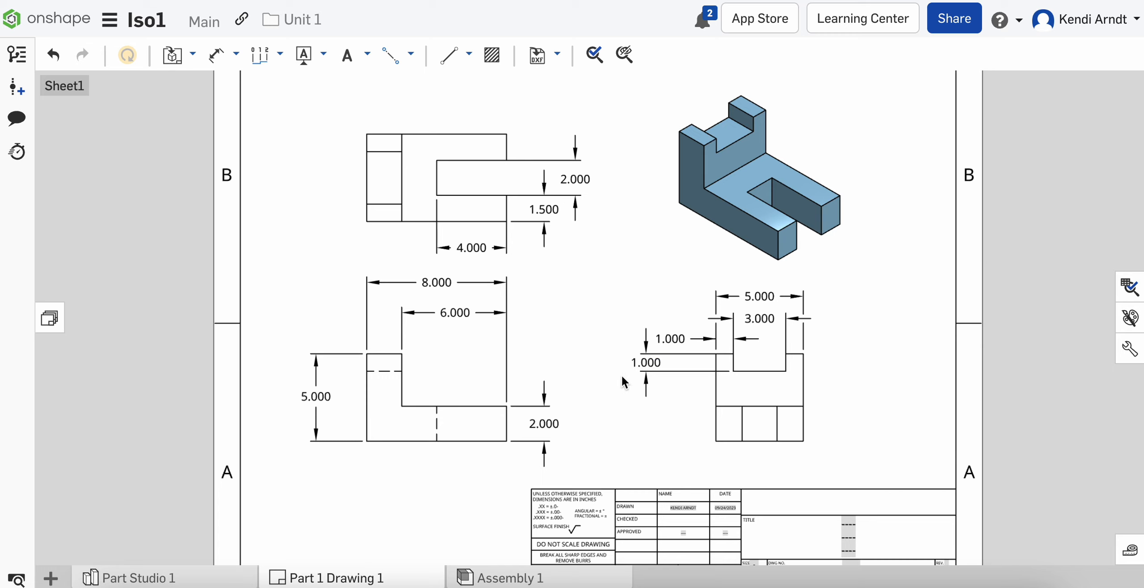
pyautogui.scroll(-1, 613, 295)
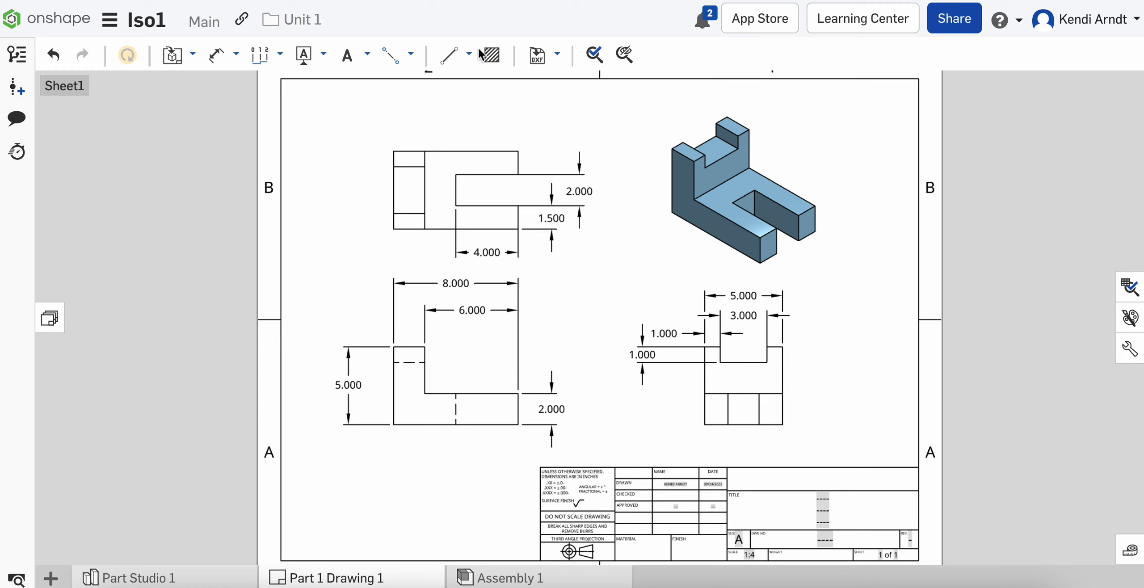
pyautogui.click(722, 358)
pyautogui.click(605, 342)
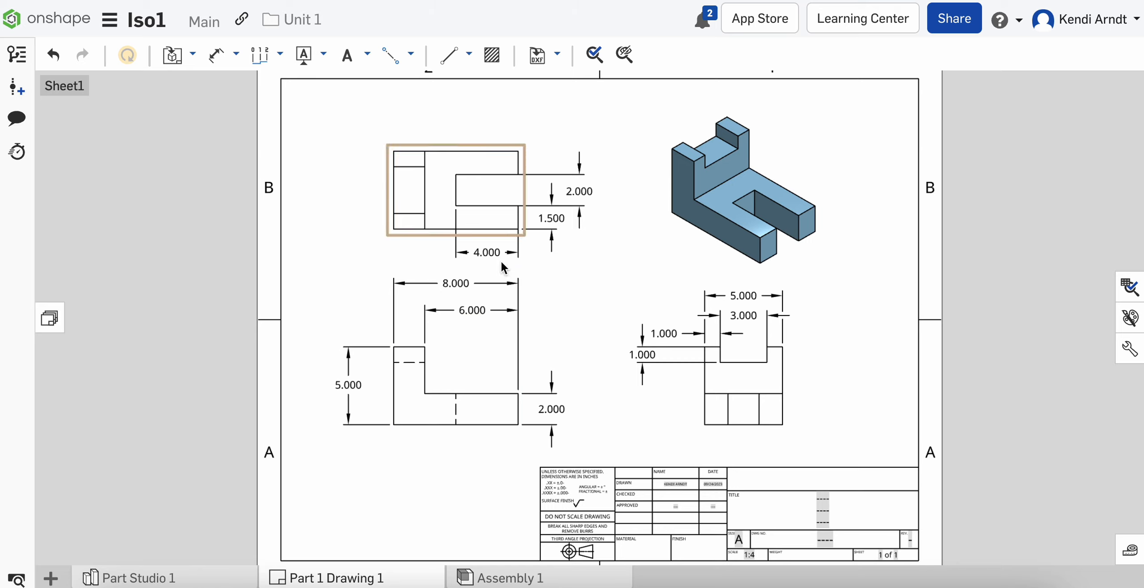
pyautogui.click(698, 361)
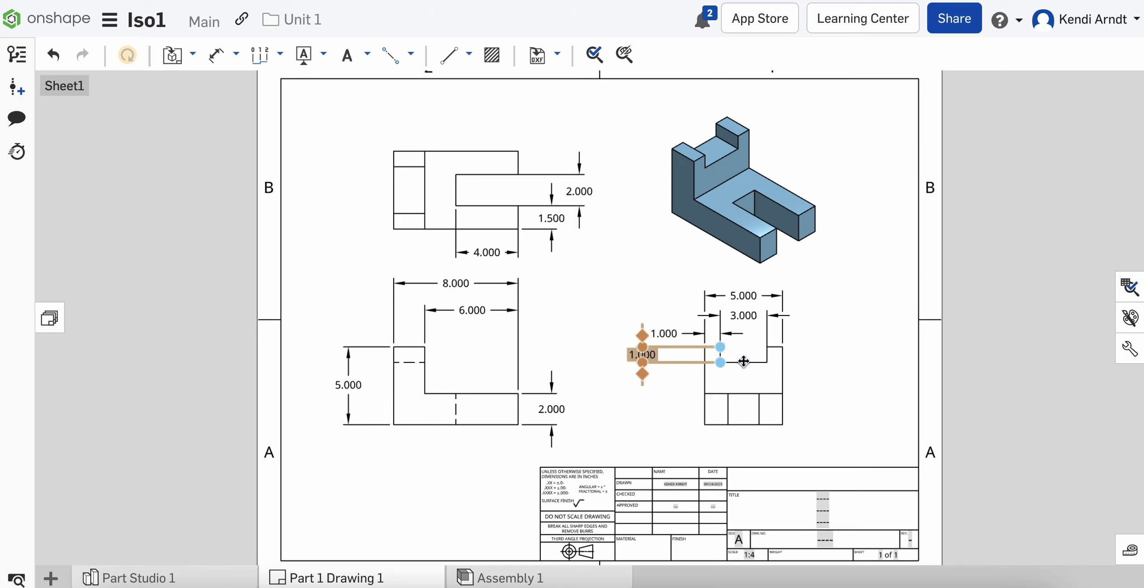
pyautogui.click(840, 355)
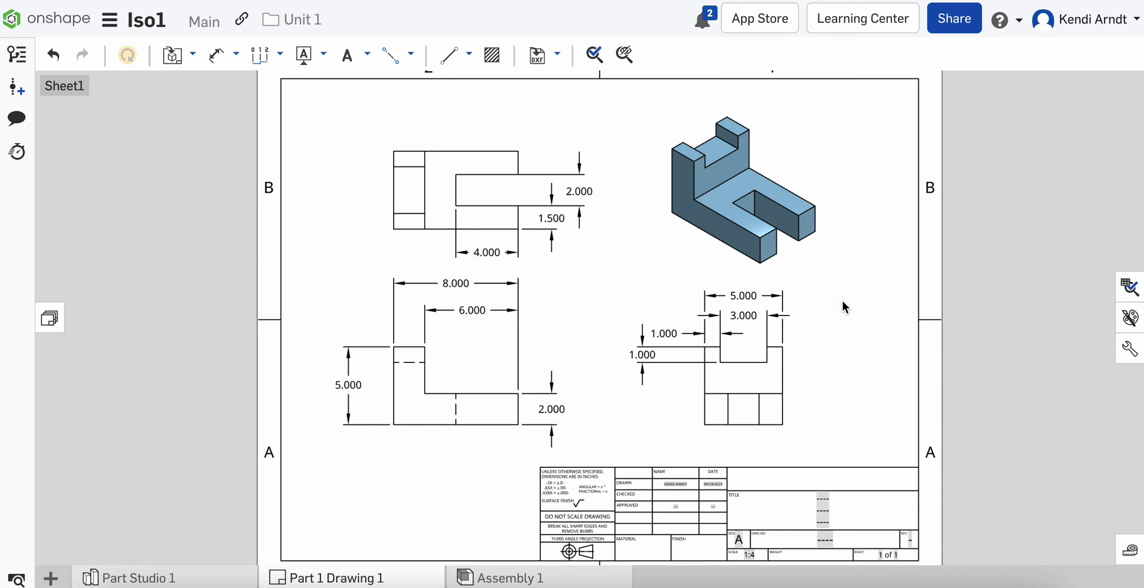